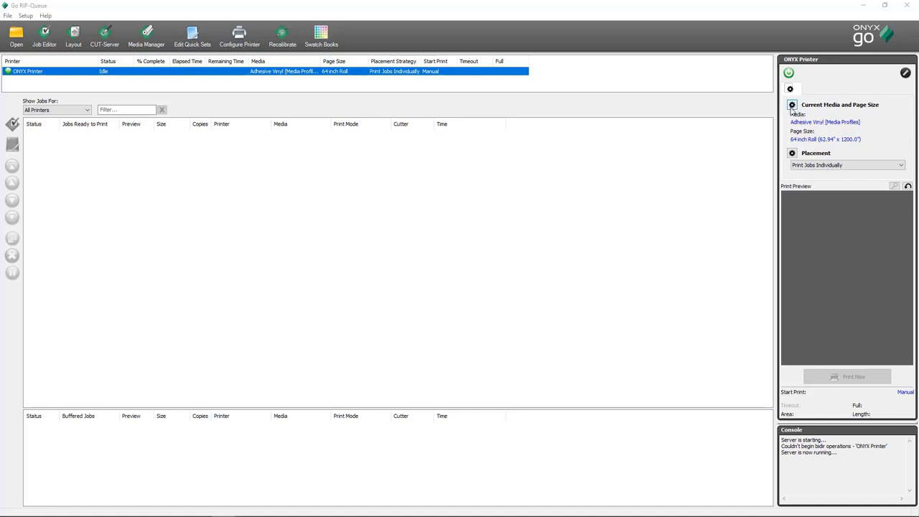
# - Review the media settings, keeping Media Profiles, Adhesive Vinyl and 64 inch Roll unchanged
pyautogui.click(792, 105)
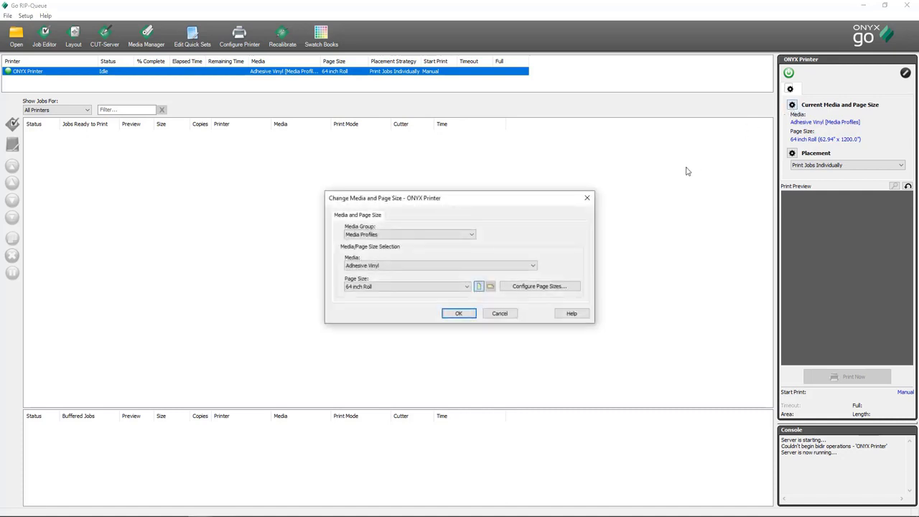
pyautogui.click(465, 234)
pyautogui.click(445, 244)
pyautogui.click(435, 267)
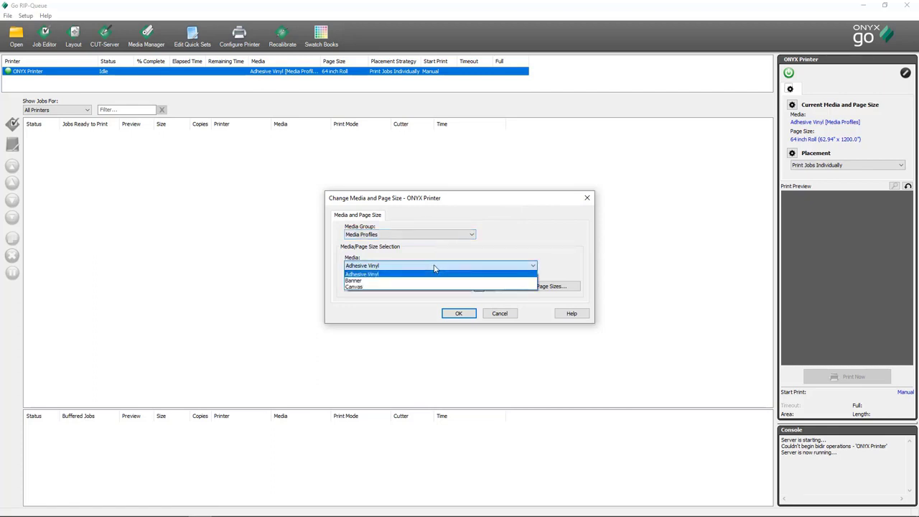
pyautogui.click(433, 268)
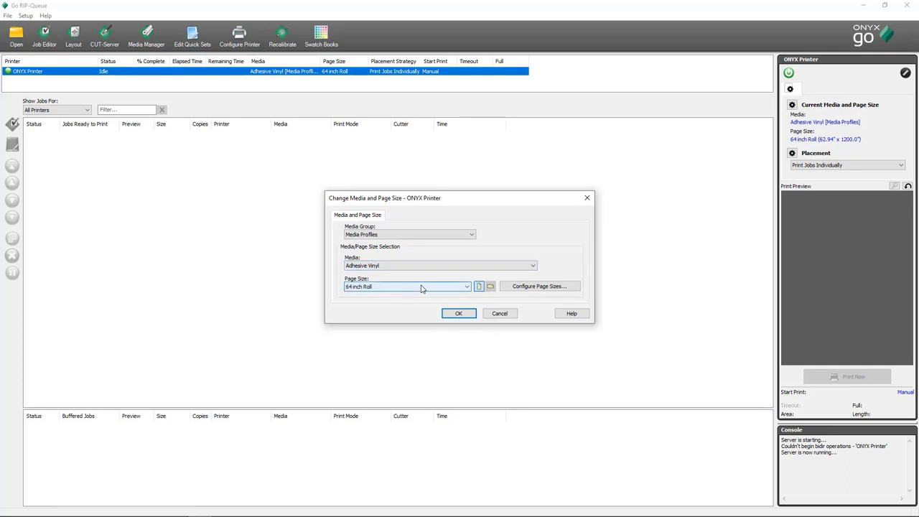
pyautogui.click(422, 287)
pyautogui.click(422, 287)
pyautogui.press('Return')
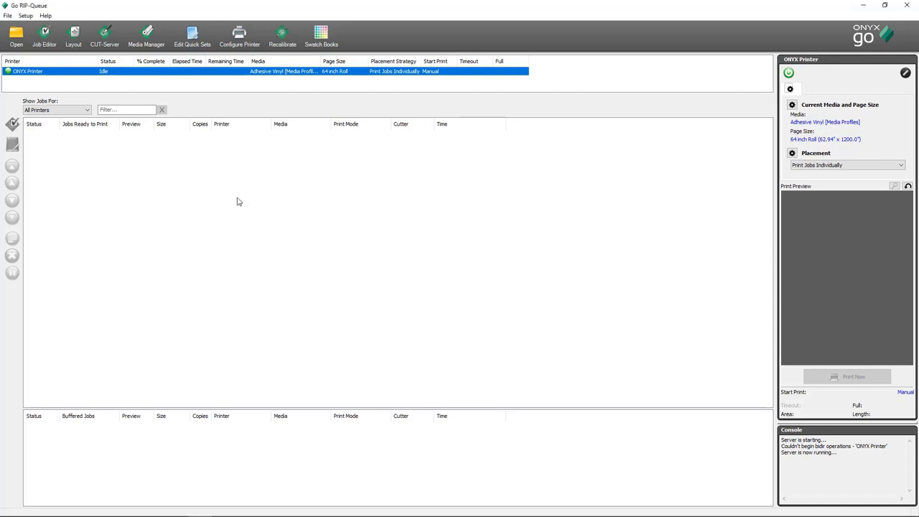
# - Add ONYX Quality Evaluation.pdf from the Samples folder to the print queue
pyautogui.click(20, 43)
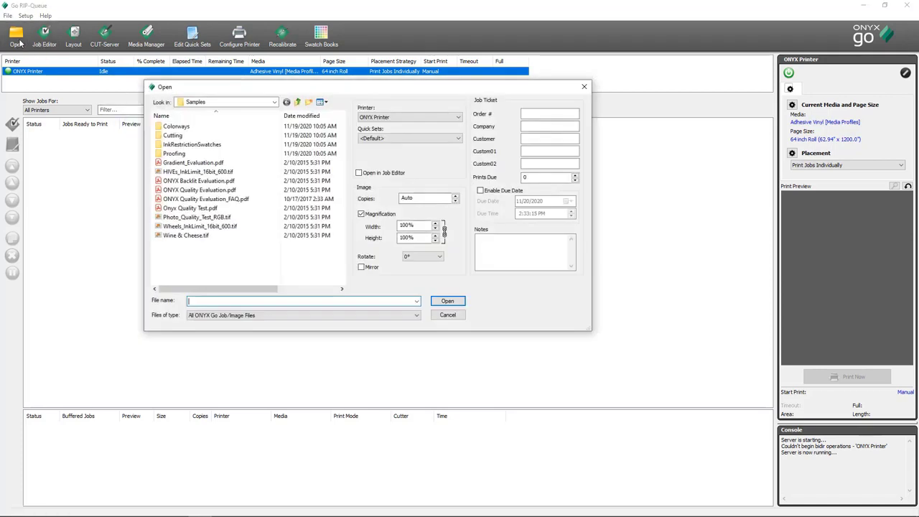
pyautogui.moveTo(229, 90); pyautogui.dragTo(326, 145)
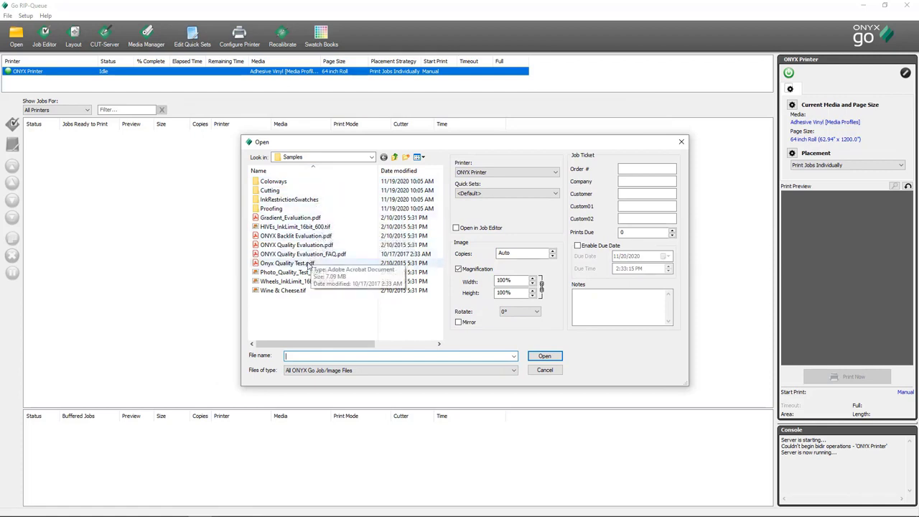
pyautogui.click(309, 247)
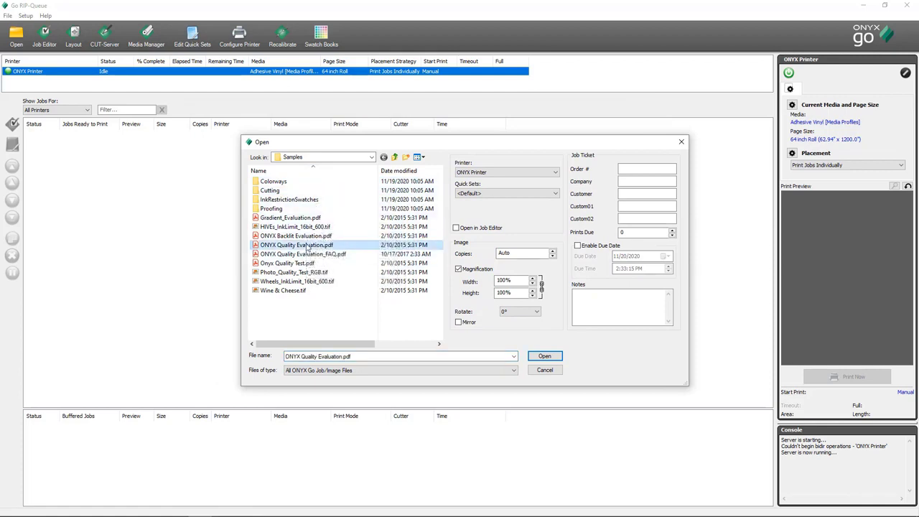
pyautogui.click(544, 357)
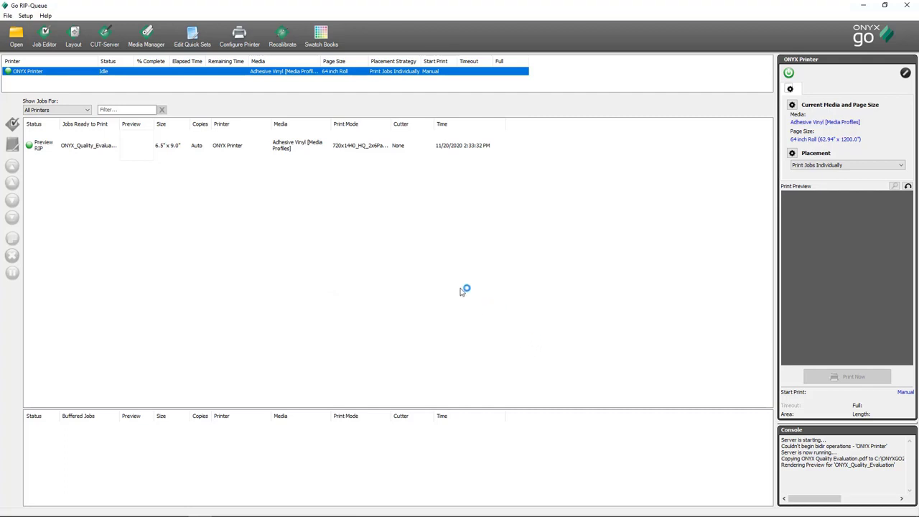
# - Select the Quality Evaluation job and let it rip until it waits to print at 23.0" x 17.5"
pyautogui.click(315, 152)
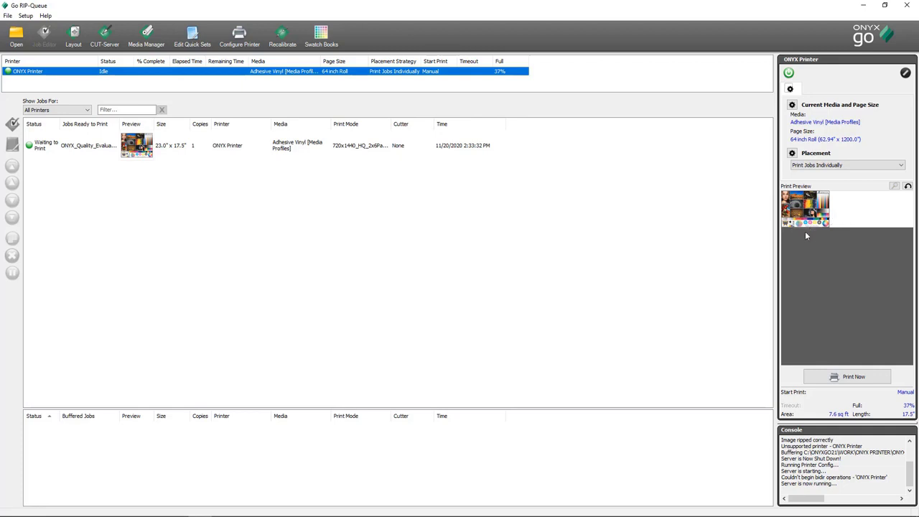
# - Print the job, then move it from buffered jobs back to ready-to-print without reprocessing
pyautogui.click(860, 378)
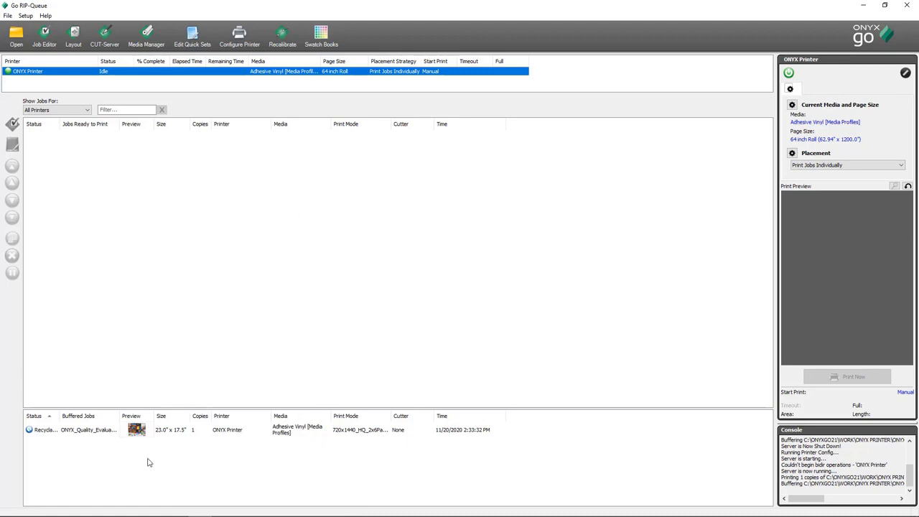
pyautogui.click(244, 435)
pyautogui.moveTo(259, 437); pyautogui.dragTo(271, 231)
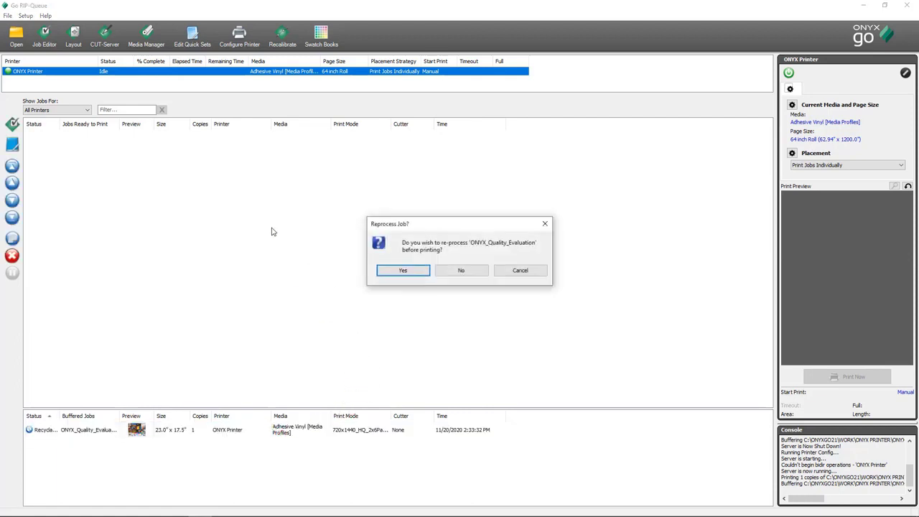
pyautogui.click(448, 272)
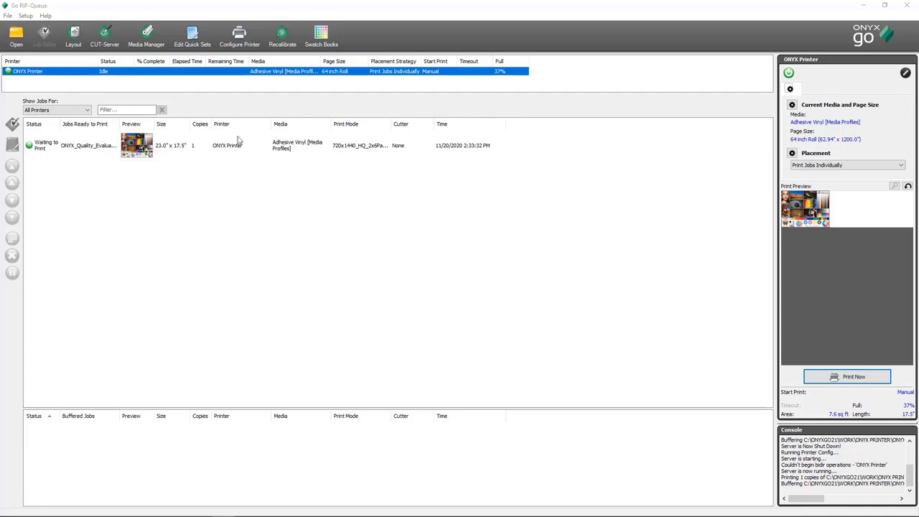
# - Open Configure Printer, accept stopping ripping, and create a new quick set
pyautogui.click(241, 49)
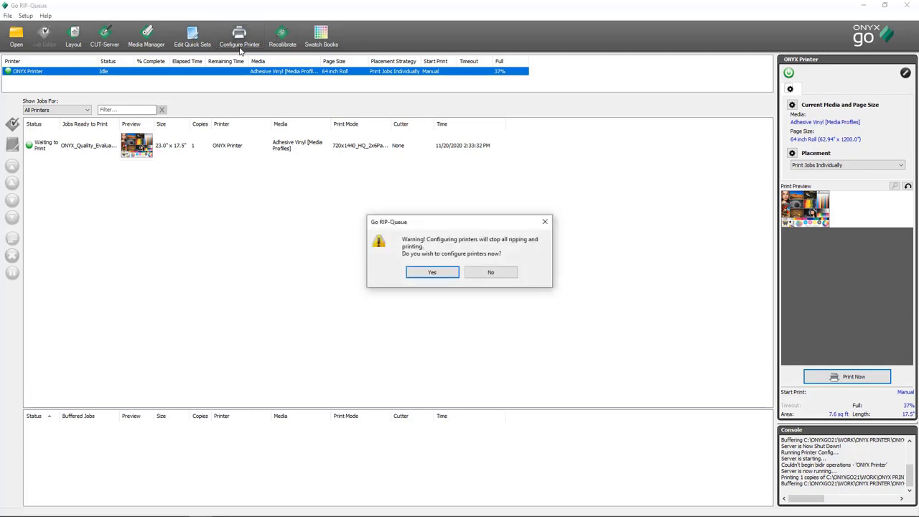
pyautogui.click(432, 273)
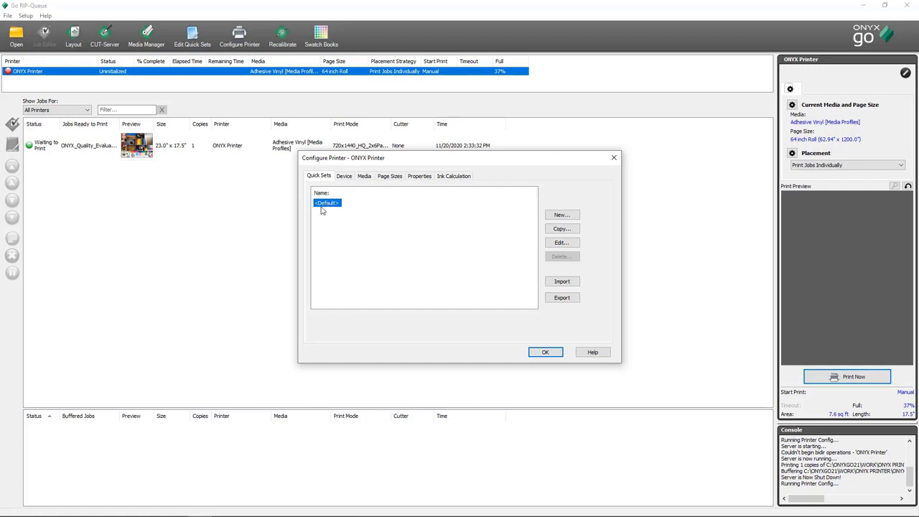
pyautogui.click(560, 217)
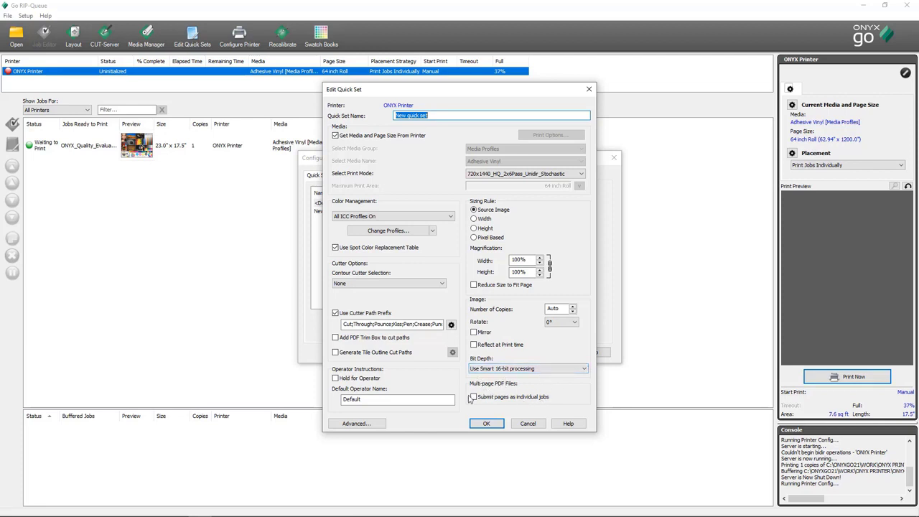
# - Set the quick set to 6 copies with 90° rotation
pyautogui.click(373, 425)
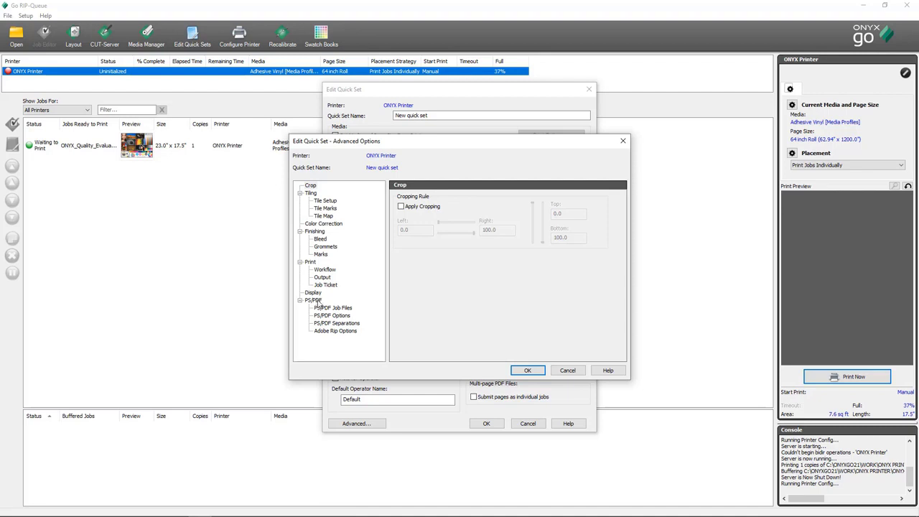
pyautogui.click(566, 370)
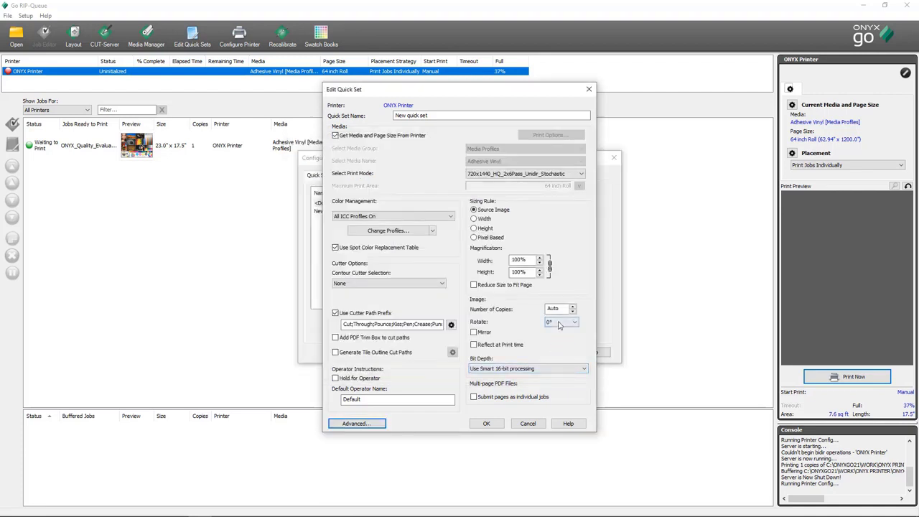
pyautogui.doubleClick(564, 308)
pyautogui.write('6')
pyautogui.click(557, 323)
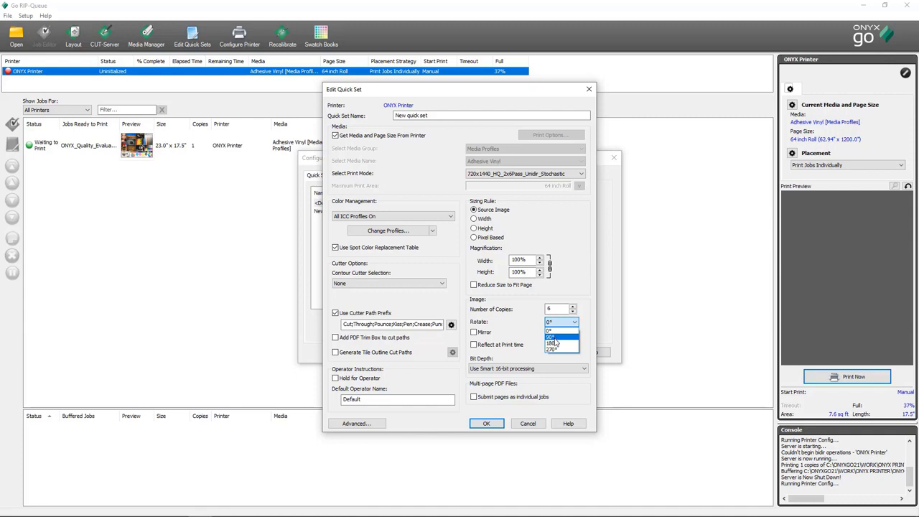
pyautogui.click(555, 337)
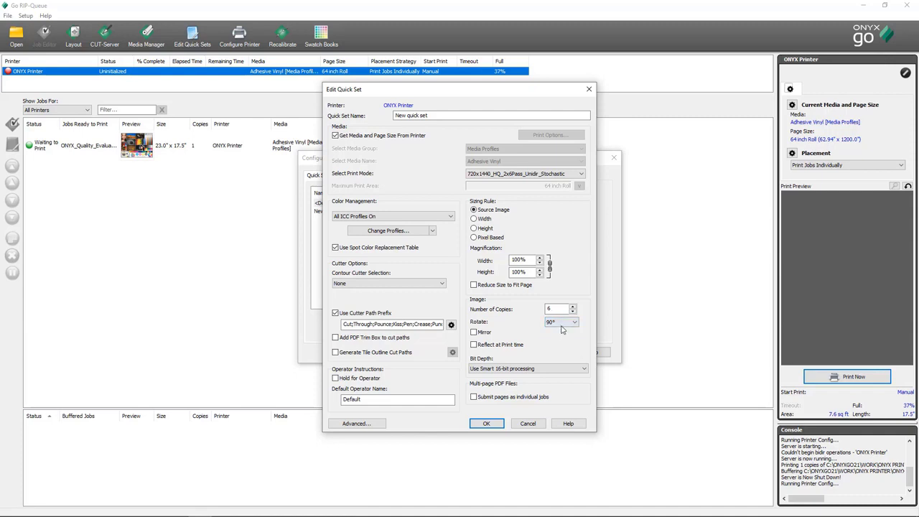
# - Name the quick set '6 copies 90 rotation' and save the printer configuration
pyautogui.click(445, 115)
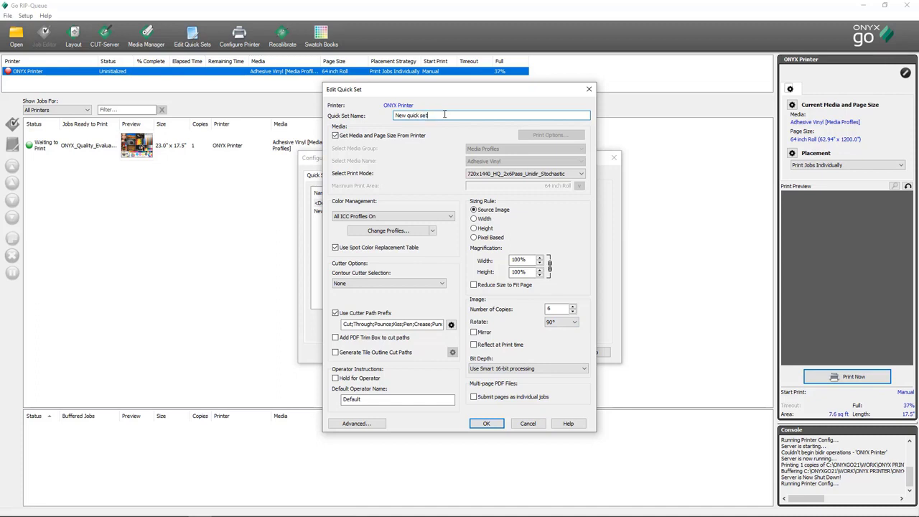
pyautogui.moveTo(445, 115); pyautogui.dragTo(397, 113)
pyautogui.write('6 copies 90 rotation')
pyautogui.click(482, 422)
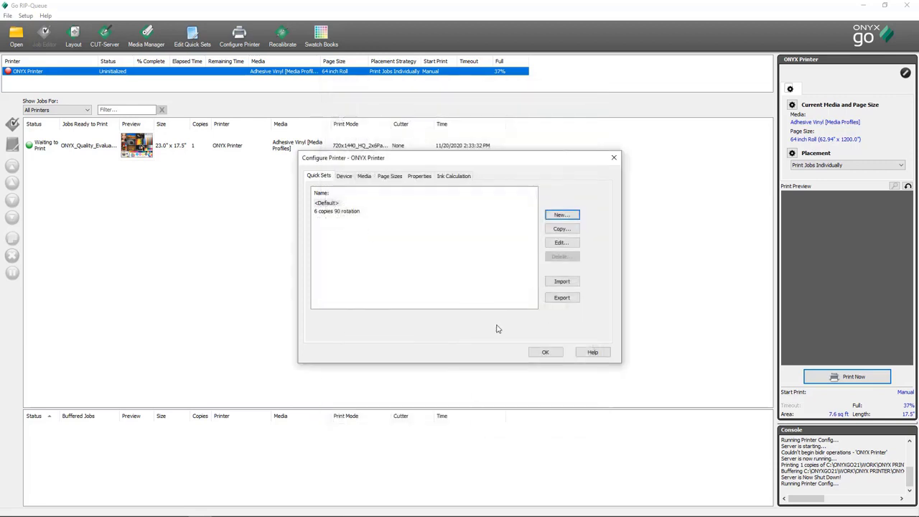
pyautogui.click(545, 352)
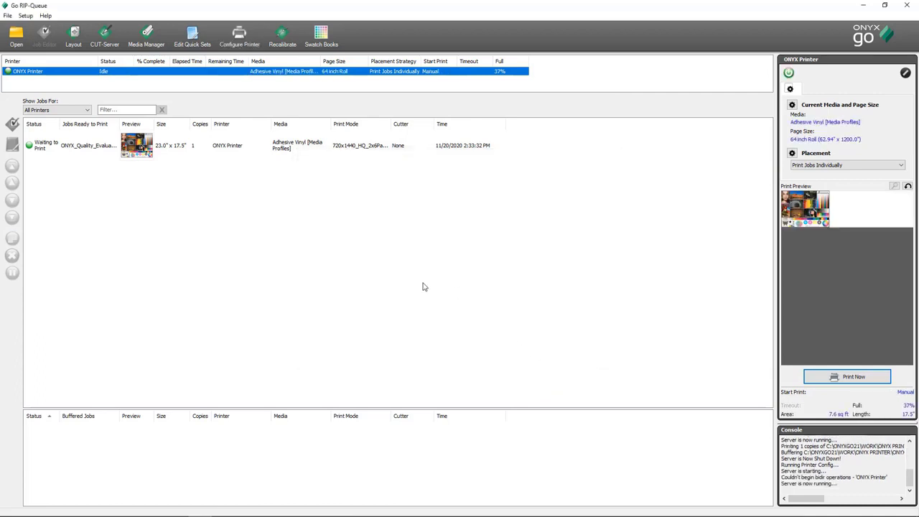
# - Queue ONYX Quality Evaluation.pdf again using the '6 copies 90 rotation' quick set
pyautogui.click(19, 40)
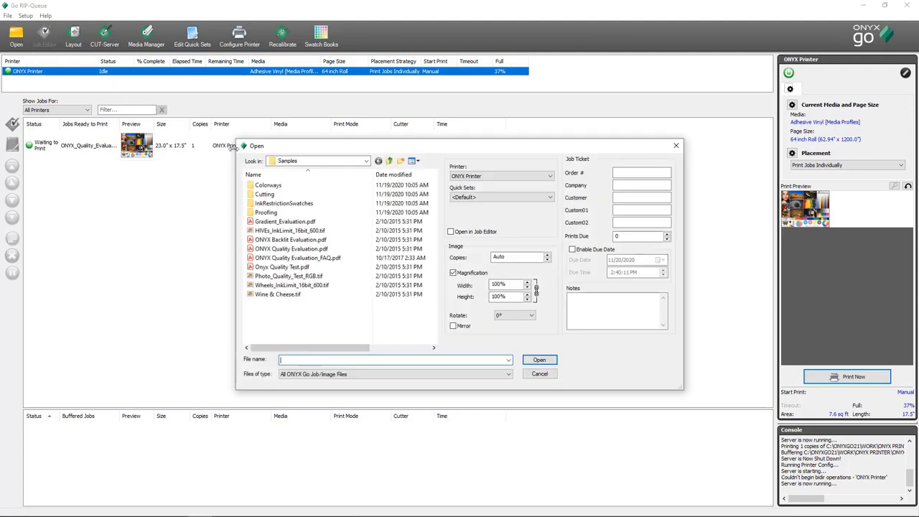
pyautogui.click(486, 200)
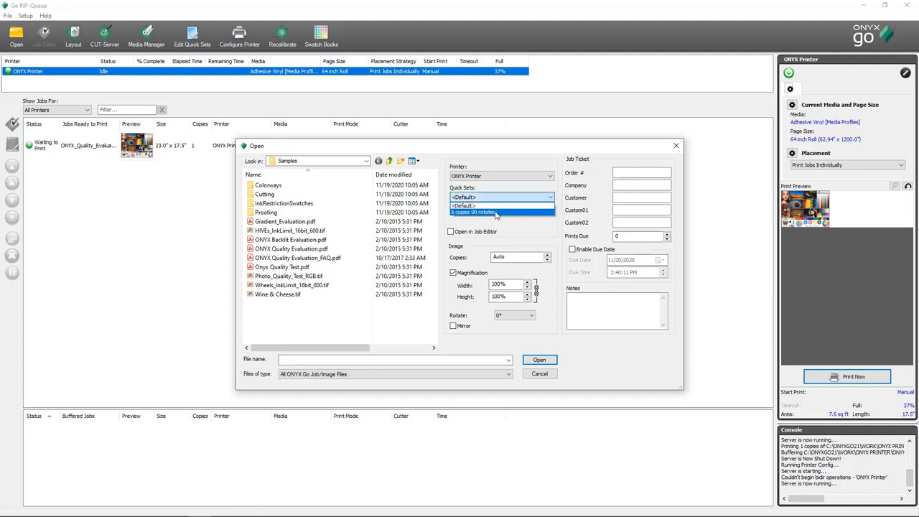
pyautogui.click(496, 213)
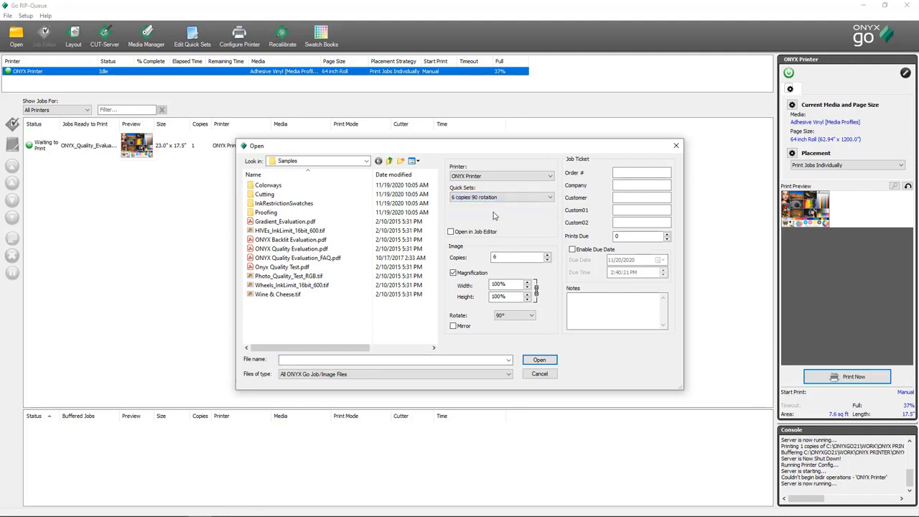
pyautogui.click(313, 249)
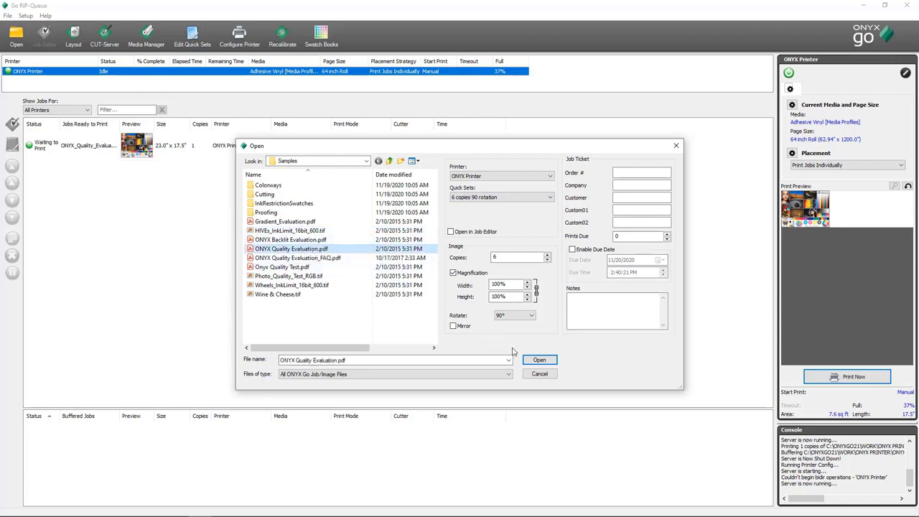
pyautogui.click(537, 360)
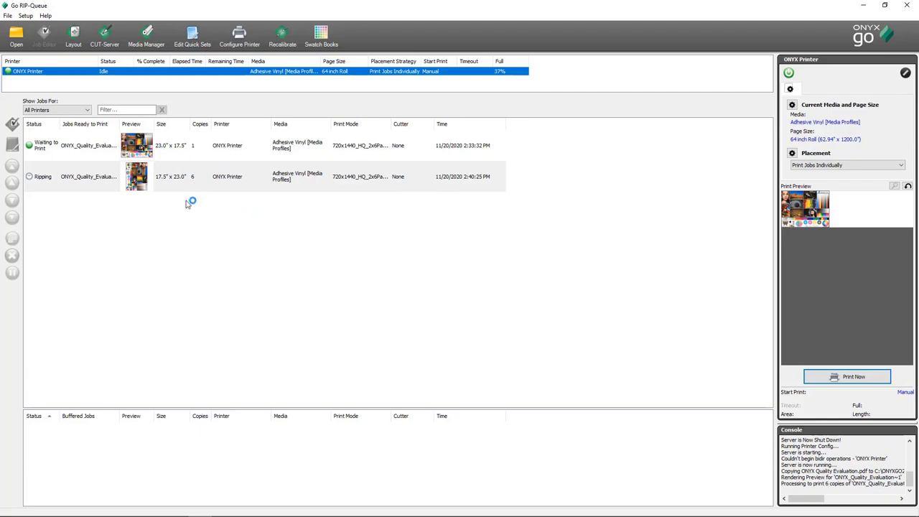
# - Let the six-copy 17.5" x 23.0" job finish ripping, then open the first job's context menu
pyautogui.click(188, 189)
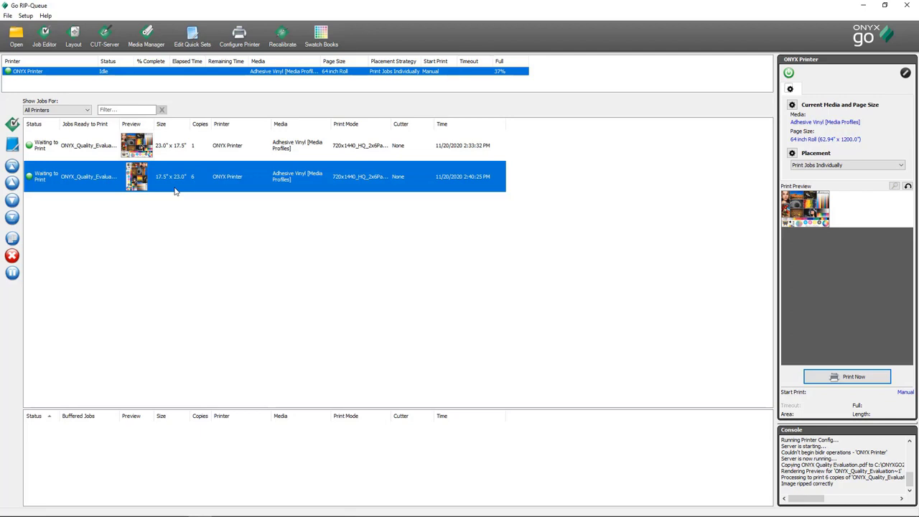
pyautogui.doubleClick(174, 191)
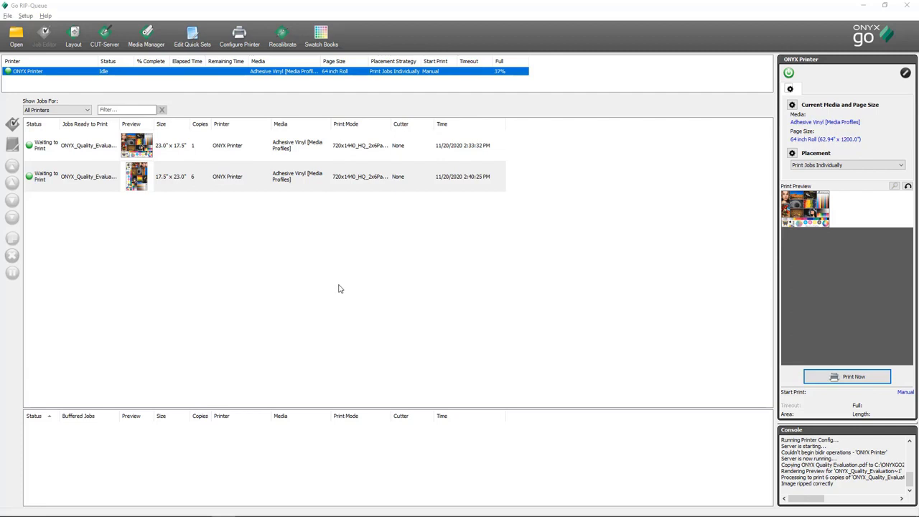
pyautogui.click(340, 281)
pyautogui.click(248, 151)
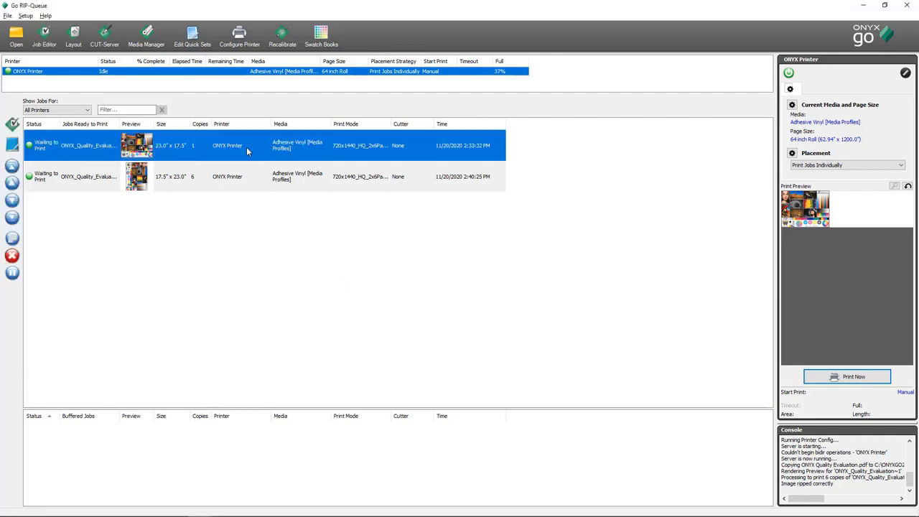
pyautogui.rightClick(246, 150)
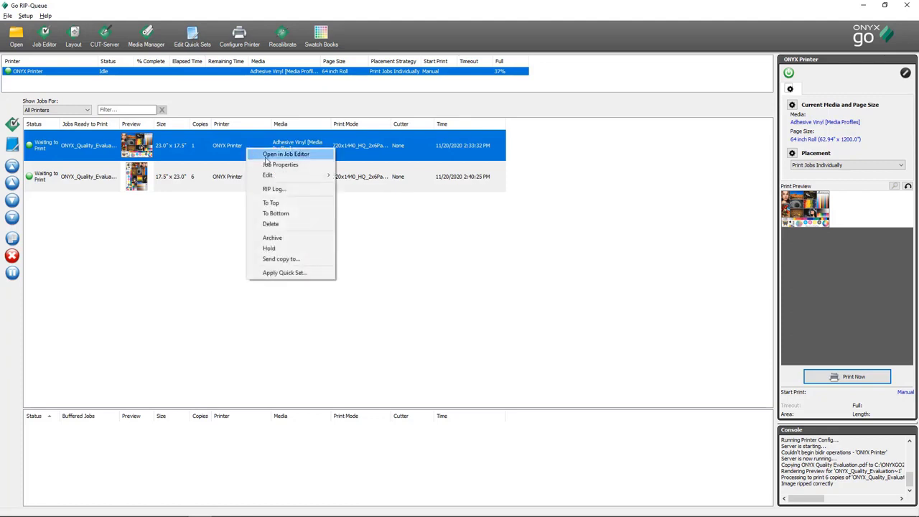
# - Open the first ONYX_Quality_Evaluation job in the Job Editor
pyautogui.click(305, 154)
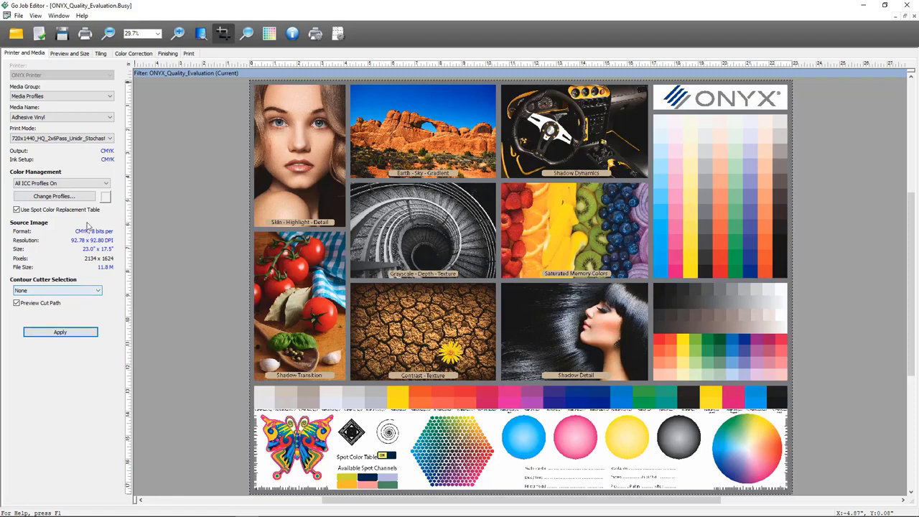
# - Turn on Enable Tiling for the job in Size and Tiling
pyautogui.click(62, 55)
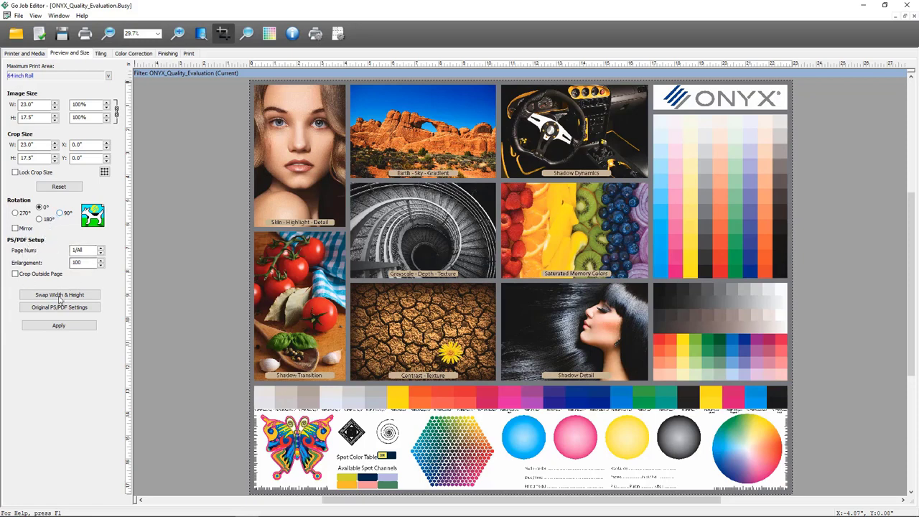
pyautogui.click(100, 54)
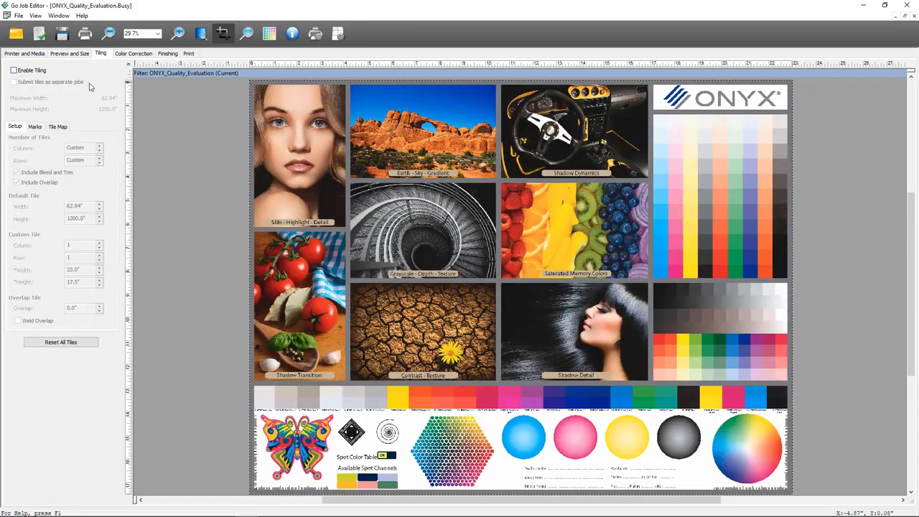
pyautogui.click(14, 71)
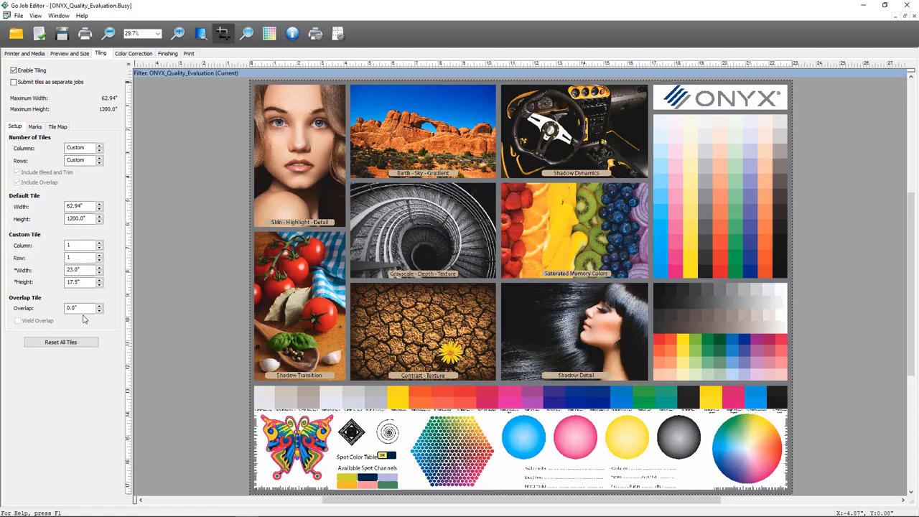
# - Look at the Color Correction tools list, then show the Finishing settings
pyautogui.click(133, 54)
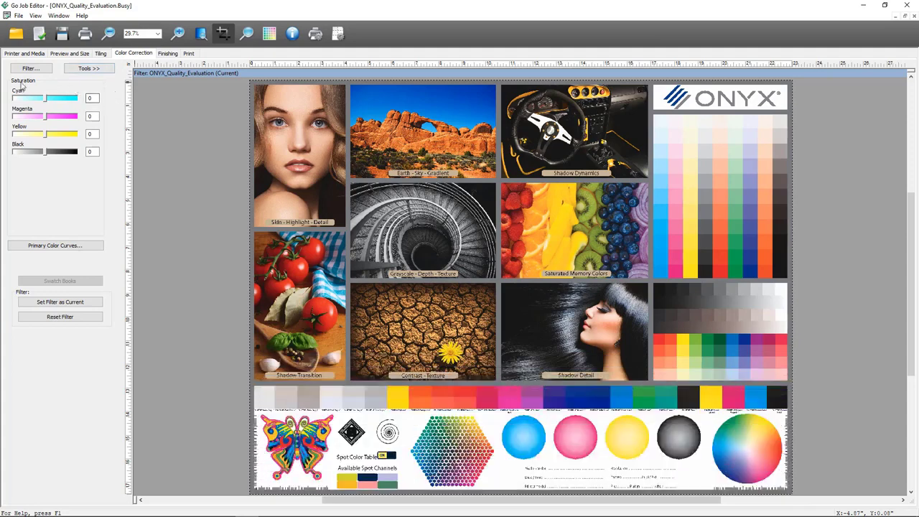
pyautogui.click(88, 69)
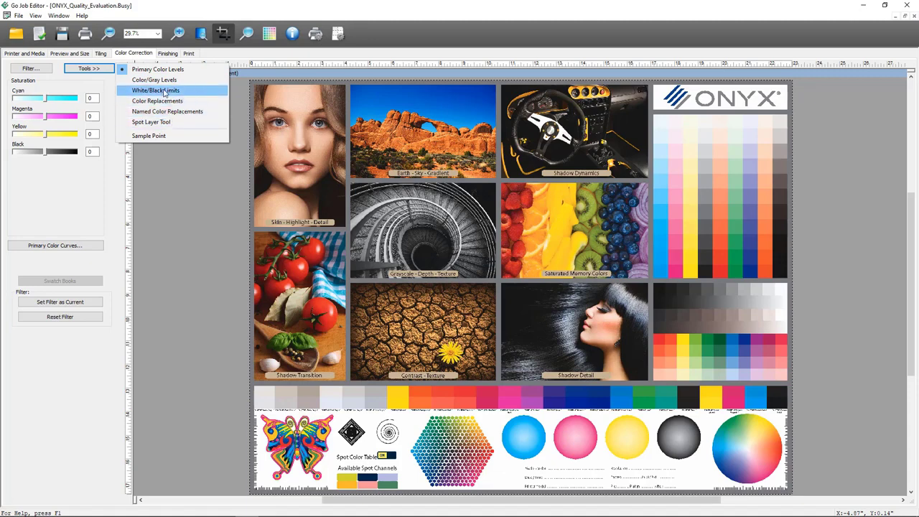
pyautogui.click(167, 54)
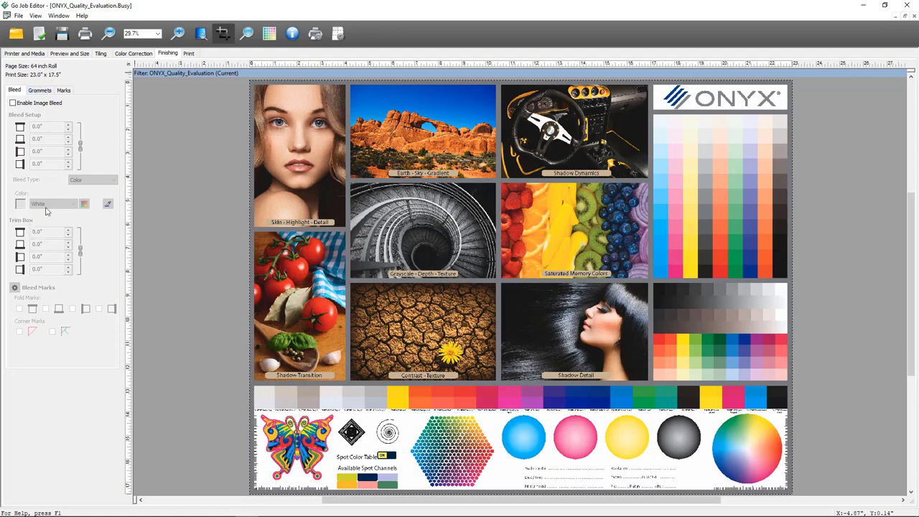
# - Review the Grommets and Marks options, then the Print tab's Job Name and Copies fields
pyautogui.click(41, 90)
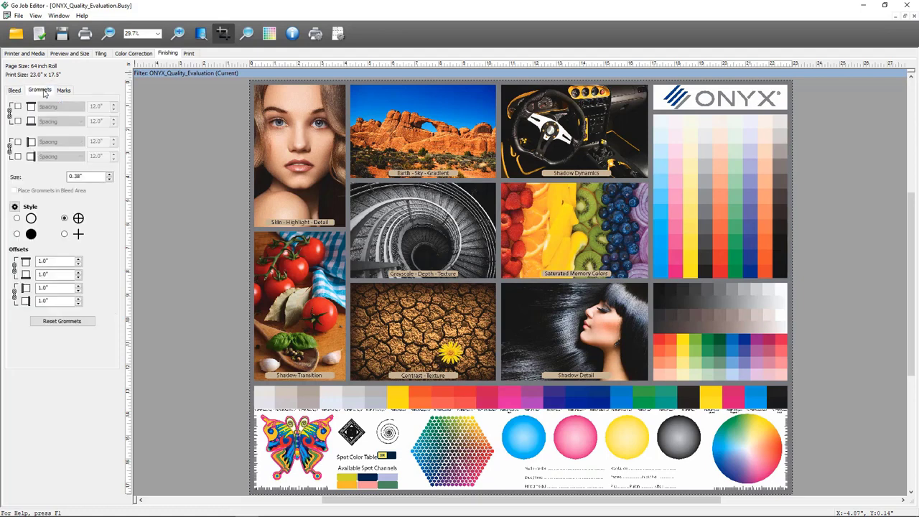
pyautogui.click(64, 90)
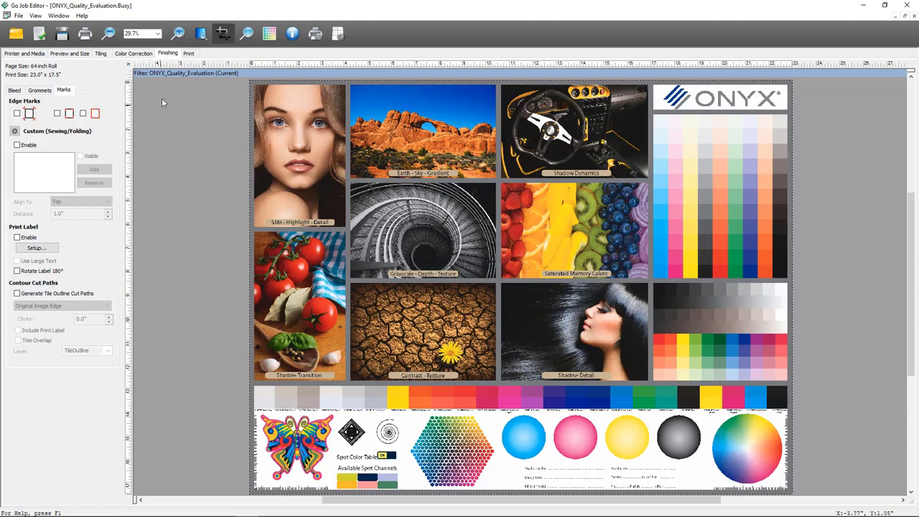
pyautogui.click(188, 54)
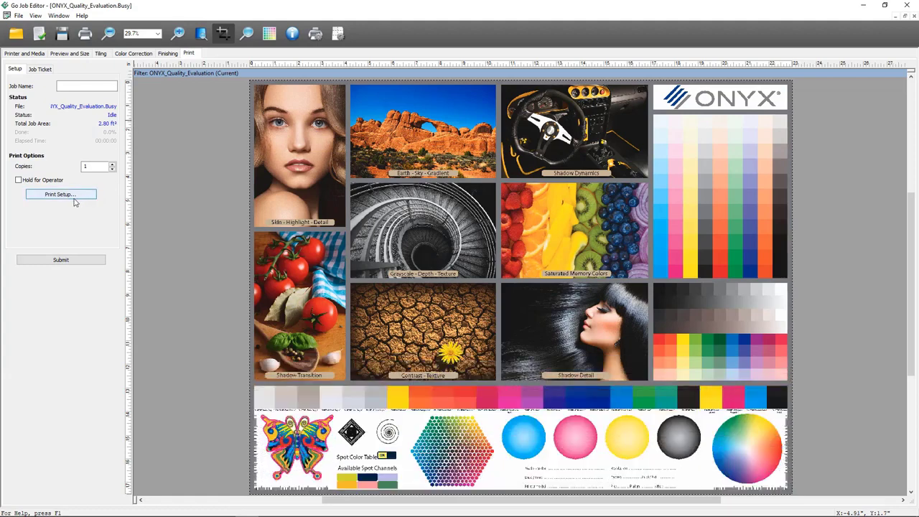
pyautogui.click(76, 85)
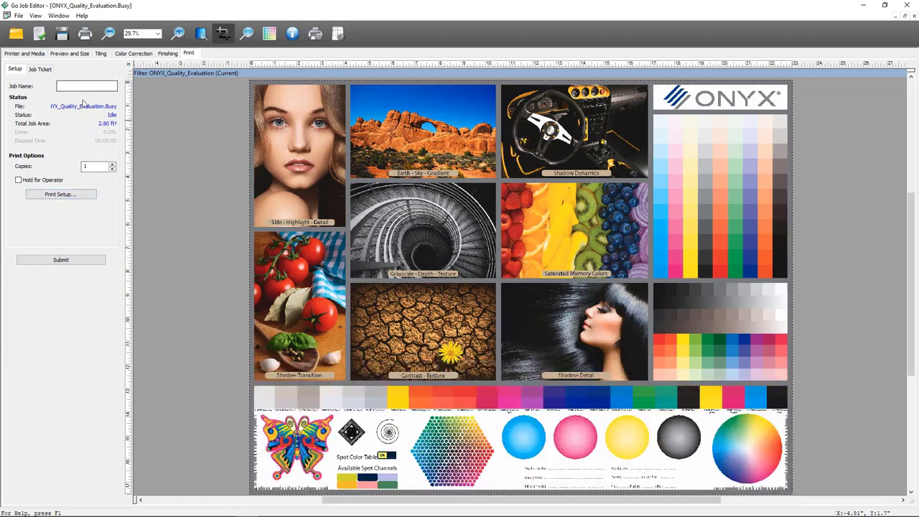
pyautogui.click(95, 166)
pyautogui.click(79, 262)
# - Scale the job image width to 50%, giving an 11.5" × 8.75" image
pyautogui.click(69, 53)
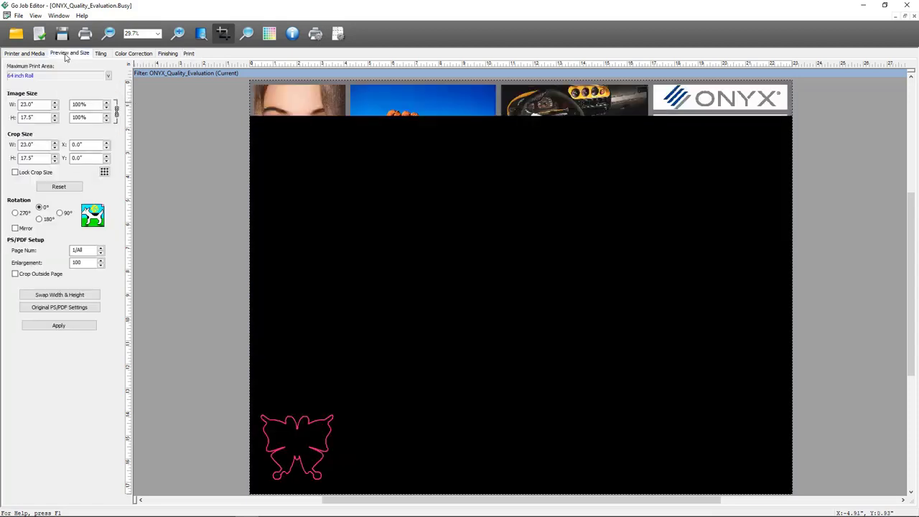
pyautogui.moveTo(102, 105); pyautogui.dragTo(71, 106)
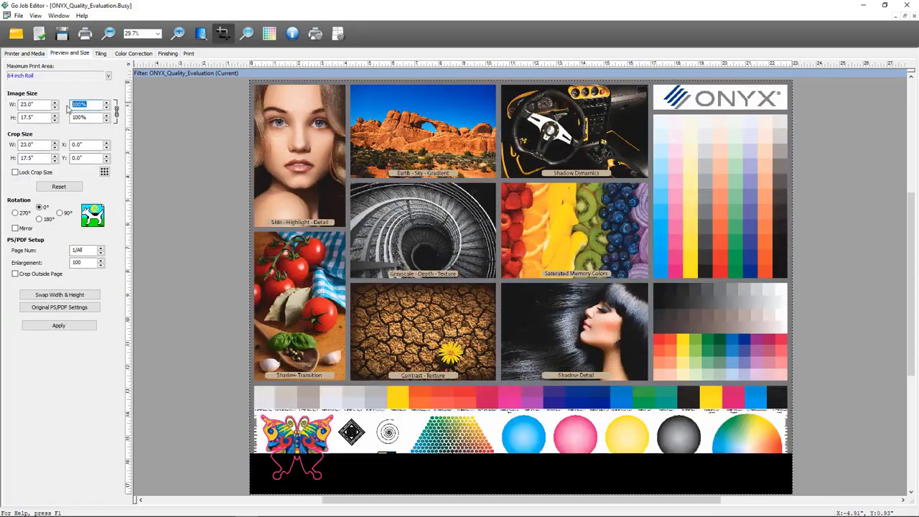
pyautogui.write('50')
pyautogui.press('Return')
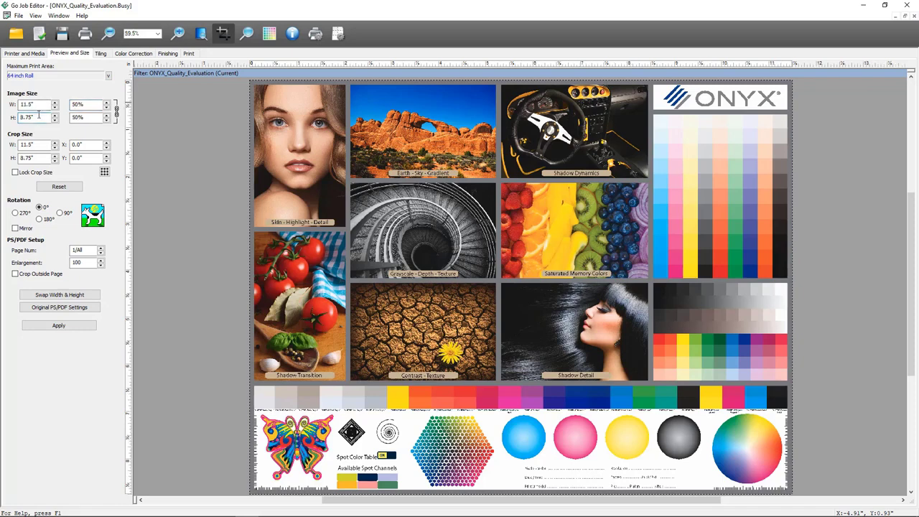
# - Set both Cyan and Magenta saturation to 25 in Color Correction
pyautogui.click(133, 54)
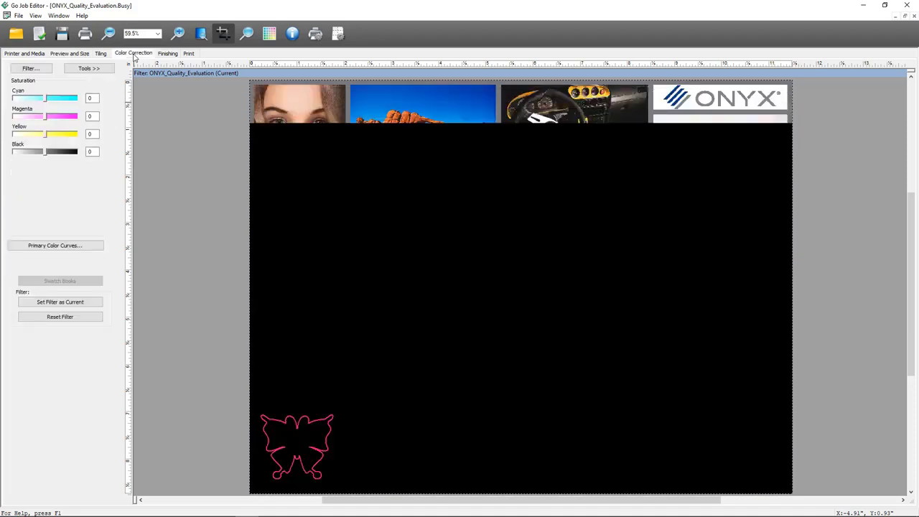
pyautogui.doubleClick(92, 98)
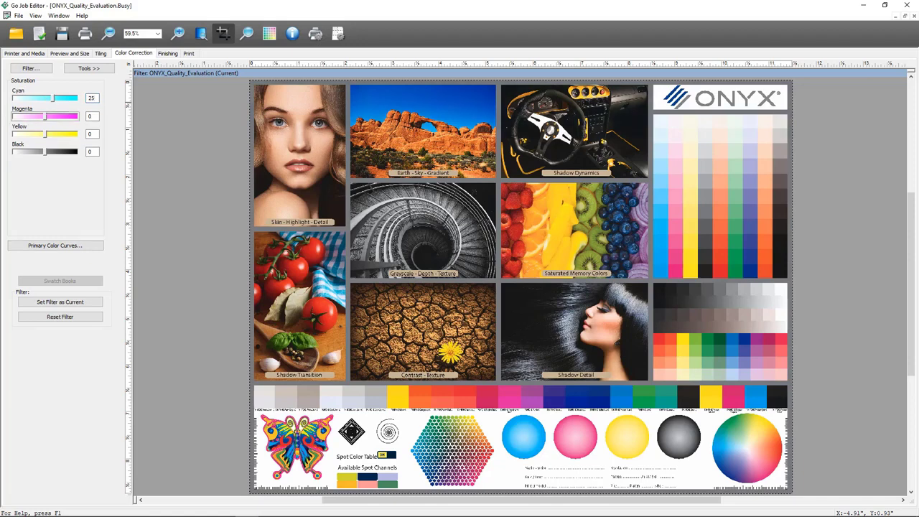
pyautogui.click(92, 116)
pyautogui.doubleClick(92, 116)
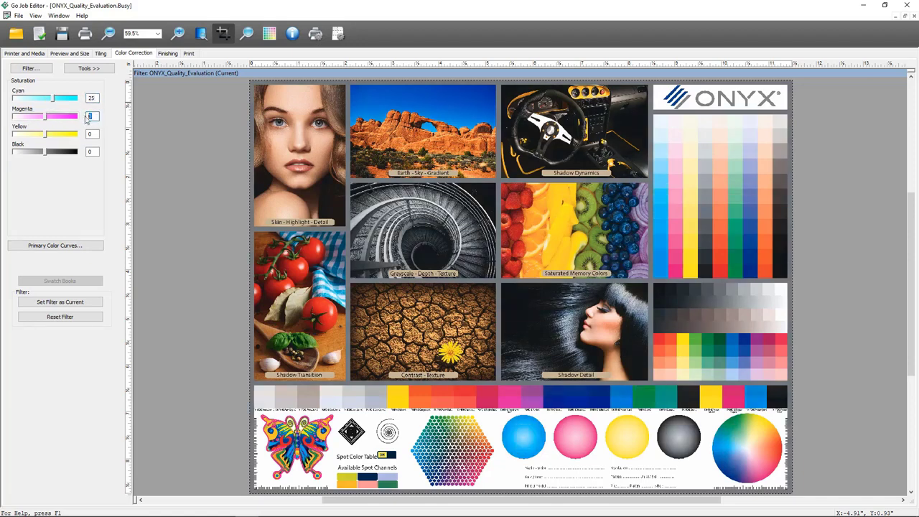
pyautogui.write('25')
pyautogui.press('Tab')
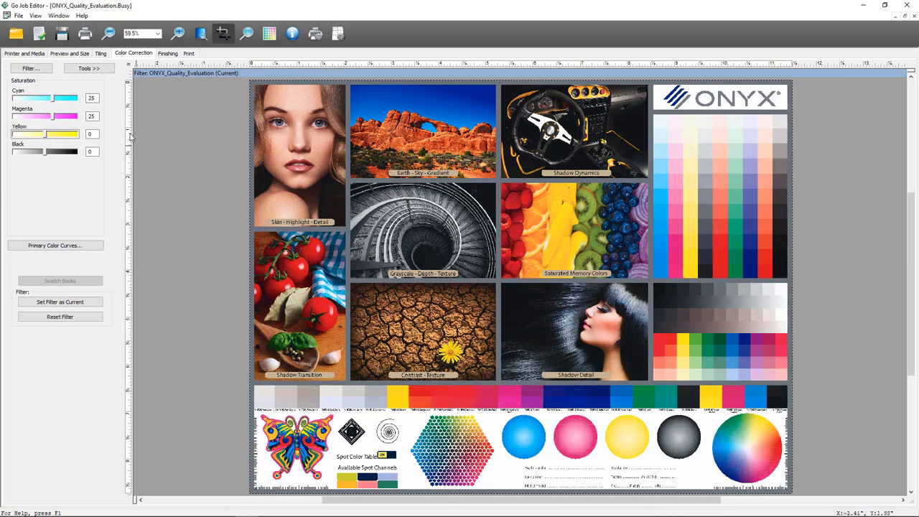
# - Raise the contrast to 21 under Color/Gray Levels
pyautogui.click(92, 68)
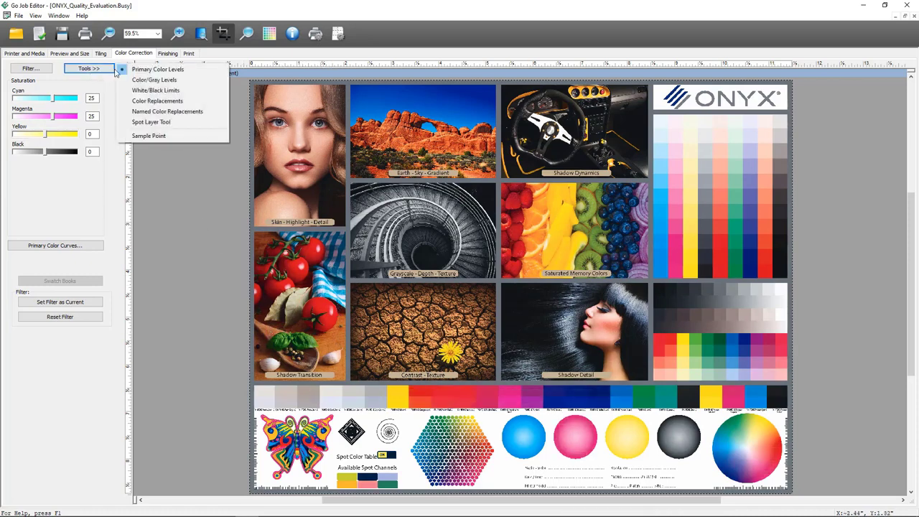
pyautogui.click(152, 81)
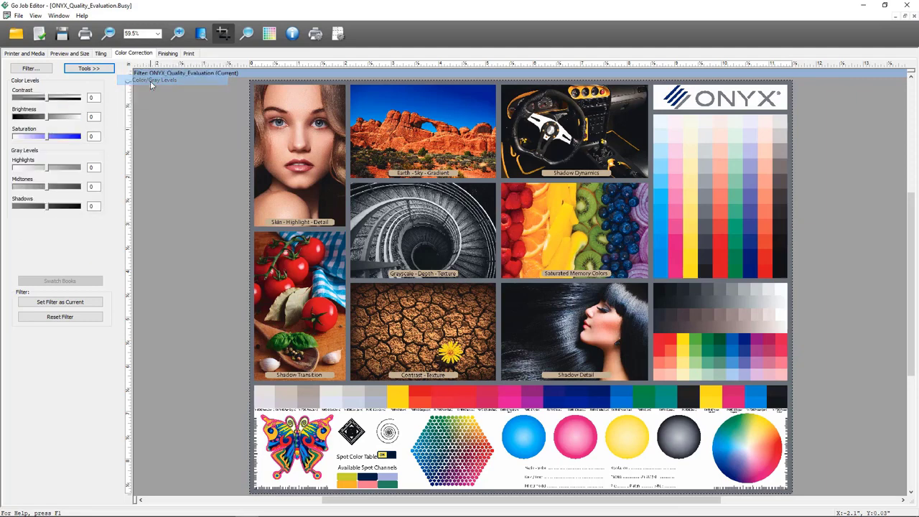
pyautogui.moveTo(48, 99); pyautogui.dragTo(55, 102)
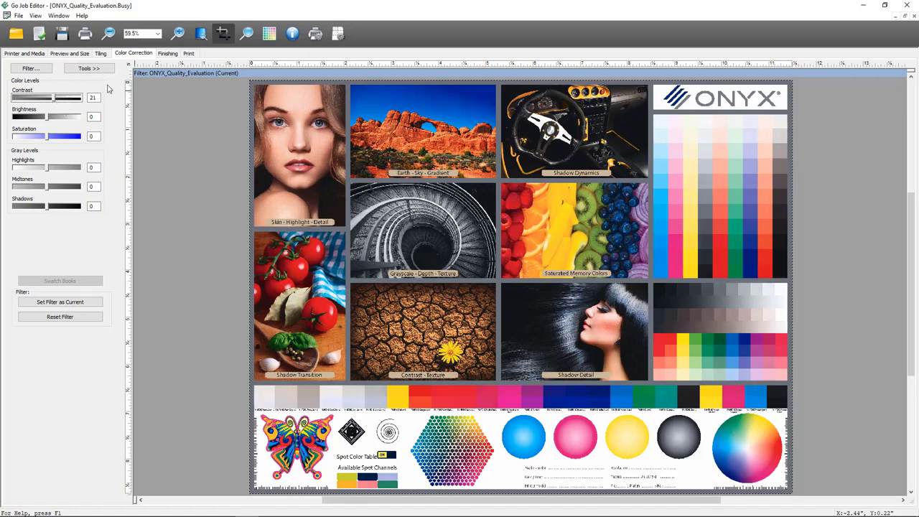
pyautogui.click(189, 54)
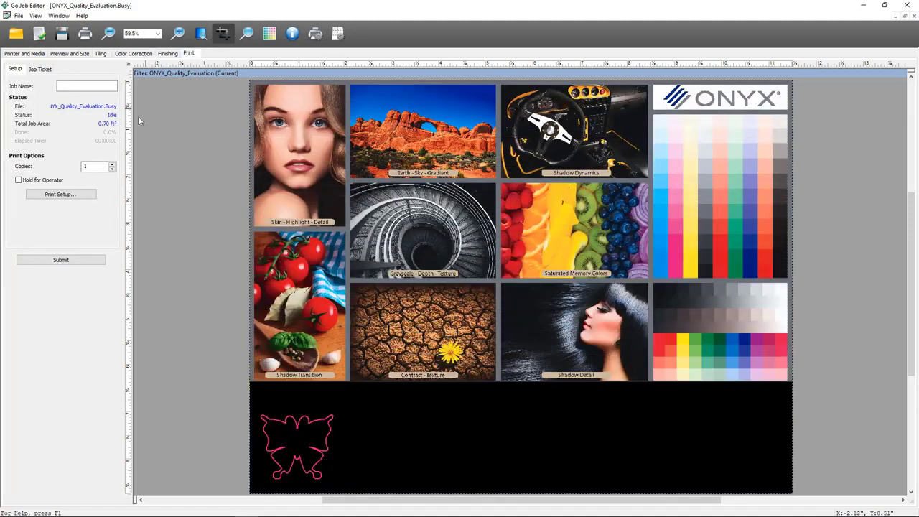
# - Submit the edited job and select the new 11.5" × 8.75" job in the queue
pyautogui.click(66, 262)
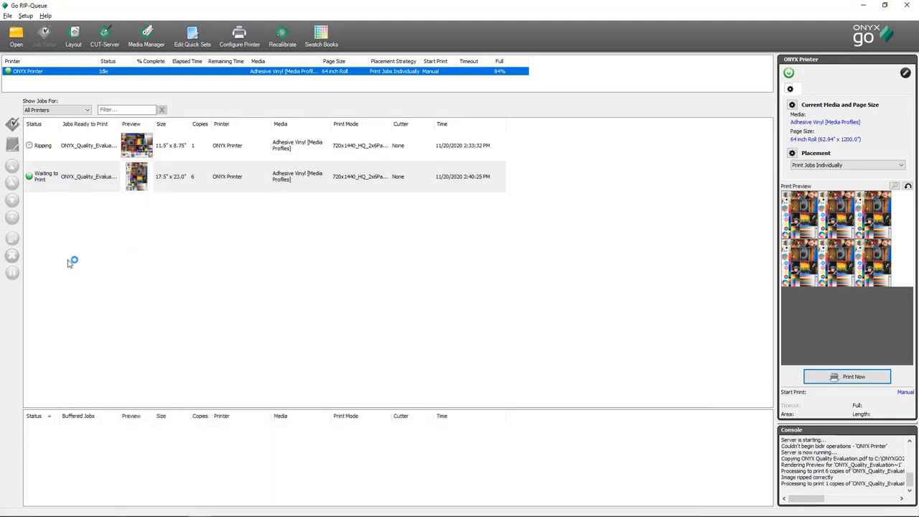
pyautogui.click(90, 151)
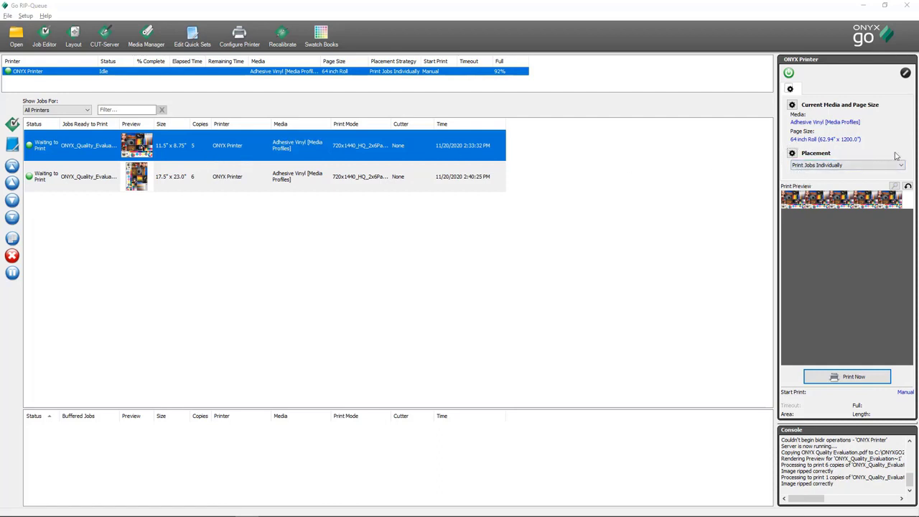
# - Try Conserve Media placement, then switch the printer's placement to Group Jobs Together
pyautogui.click(813, 167)
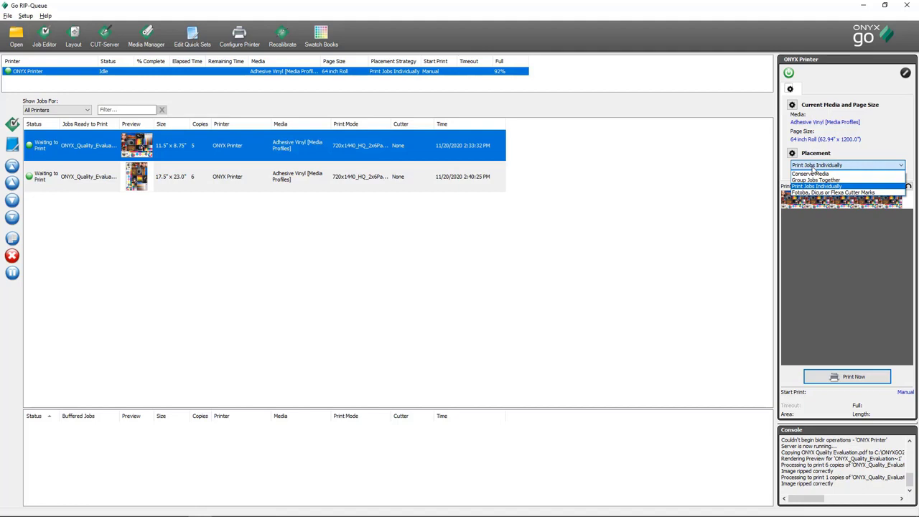
pyautogui.click(856, 175)
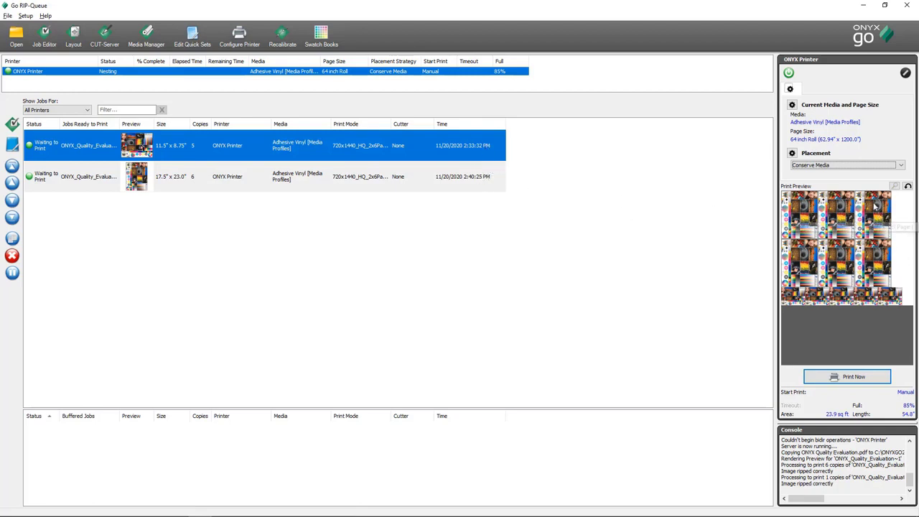
pyautogui.click(844, 168)
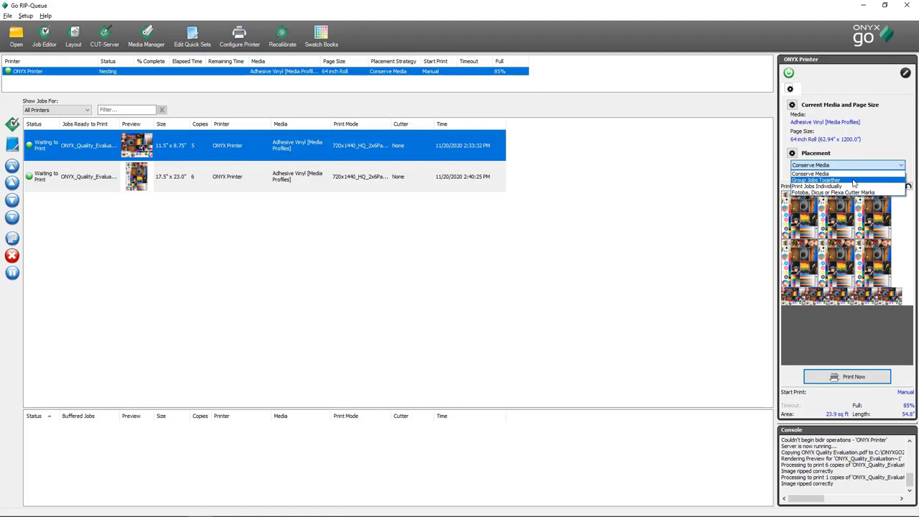
pyautogui.click(854, 181)
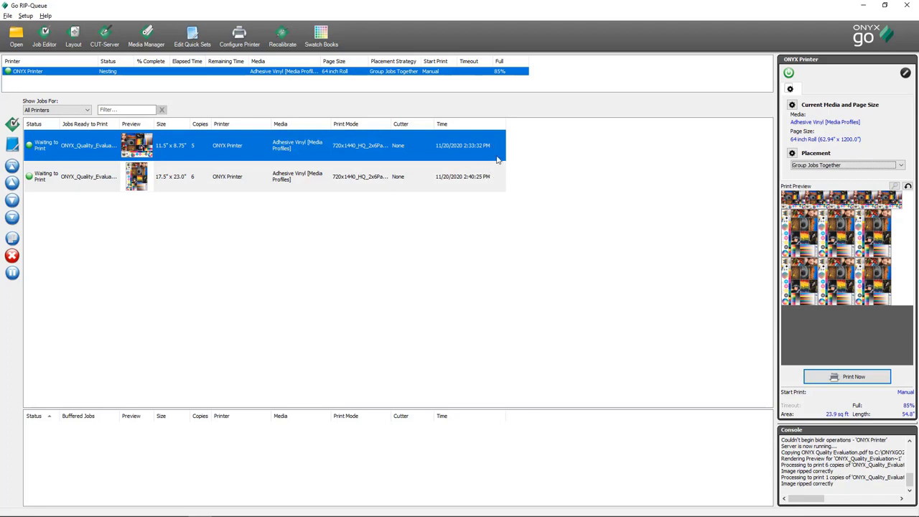
pyautogui.click(852, 168)
# - Set placement to Print Jobs Individually and move the 6-copy 17.5" × 23" job to the top
pyautogui.click(849, 186)
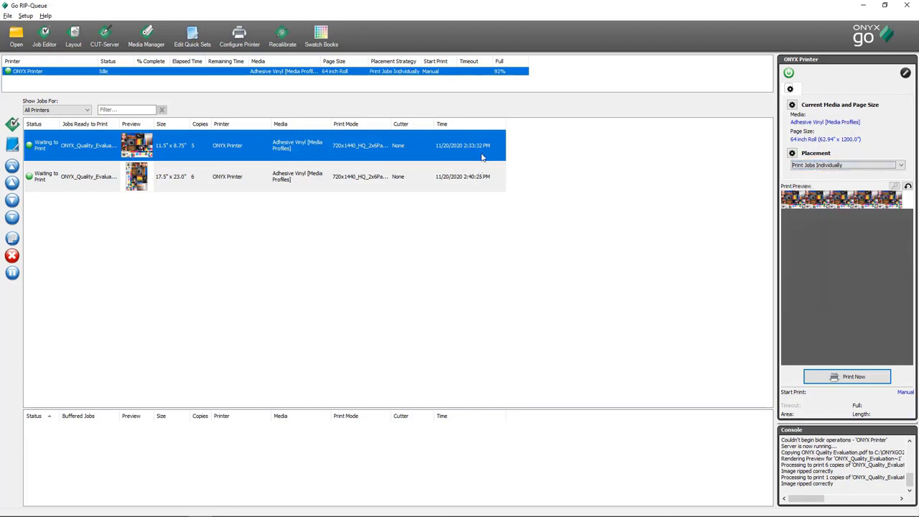
pyautogui.click(403, 178)
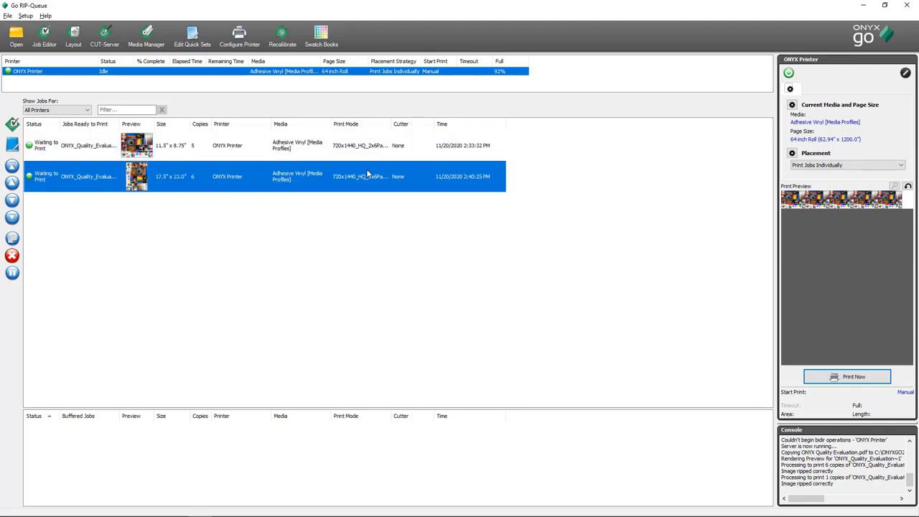
pyautogui.click(14, 183)
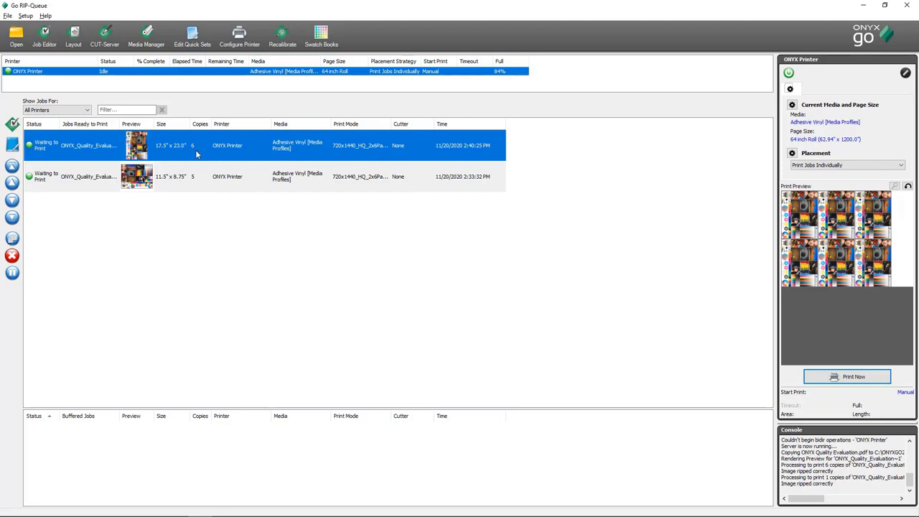
pyautogui.click(199, 181)
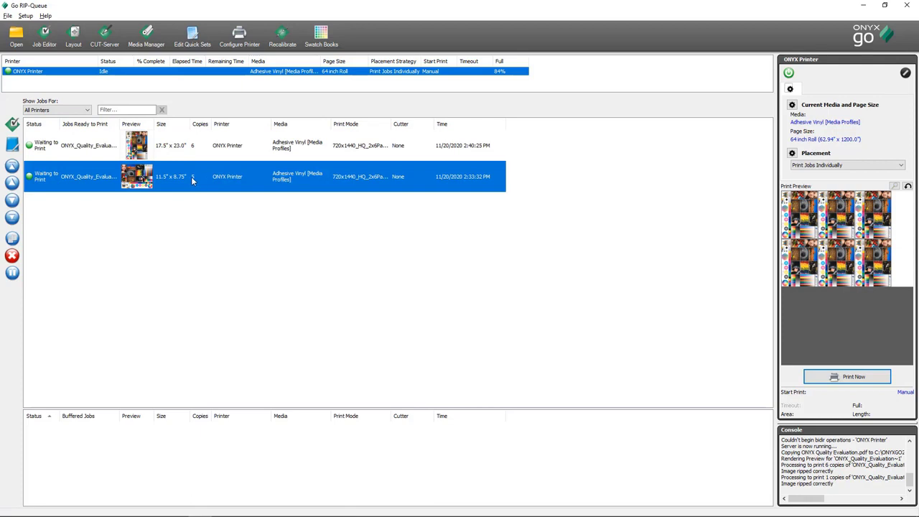
# - Try Fotoba, Dicus or Flexa Cutter Marks placement, then settle on Group Jobs Together
pyautogui.click(841, 165)
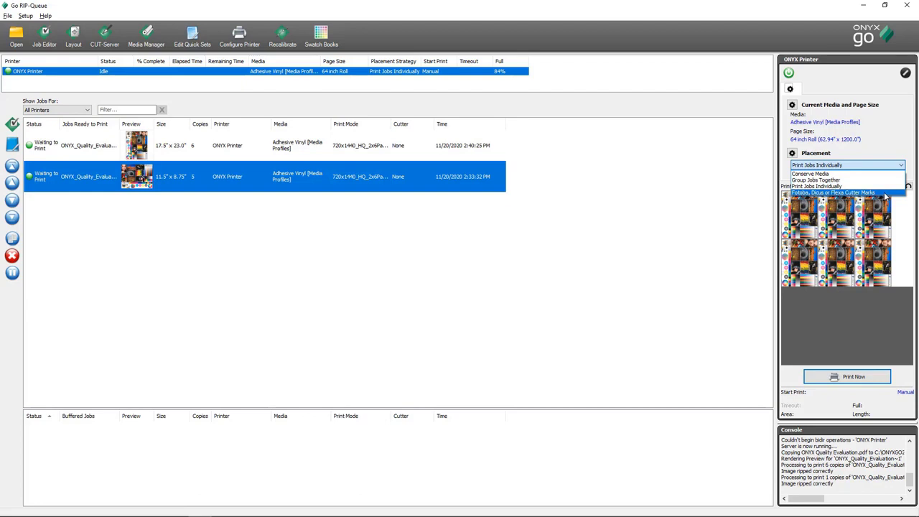
pyautogui.click(886, 193)
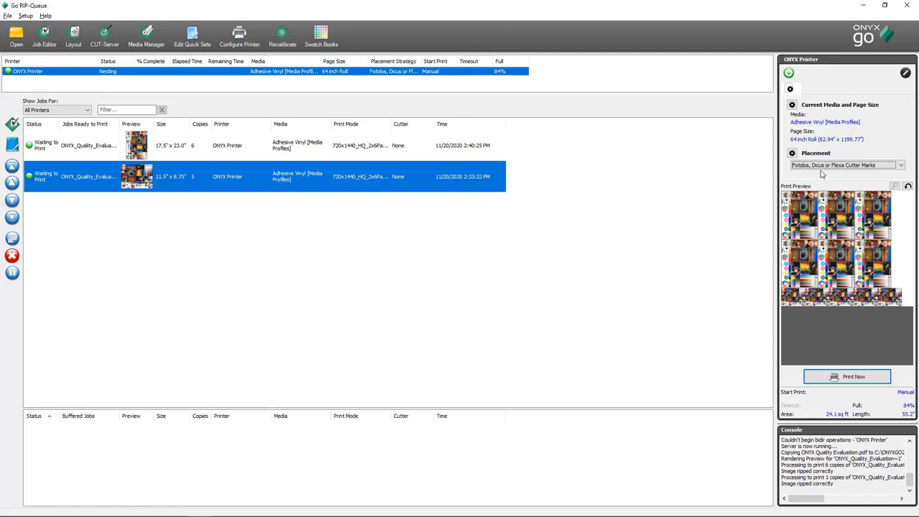
pyautogui.click(886, 168)
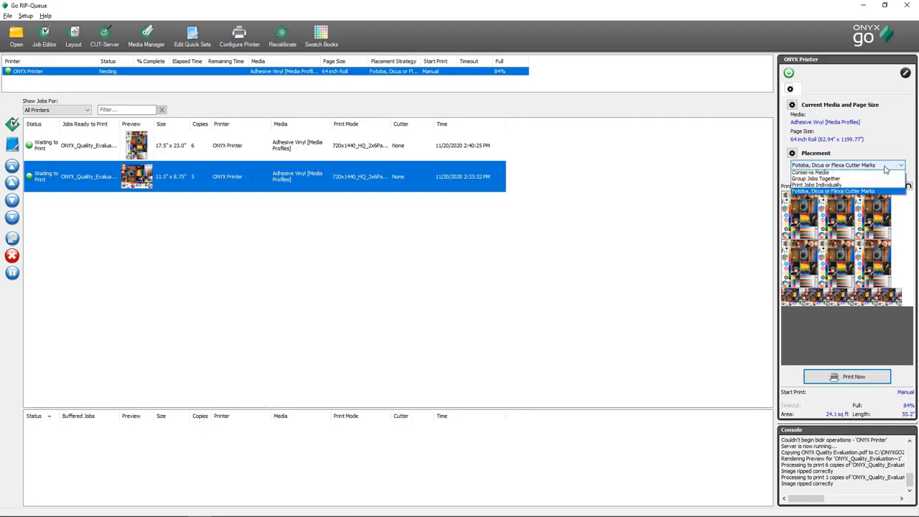
pyautogui.click(864, 183)
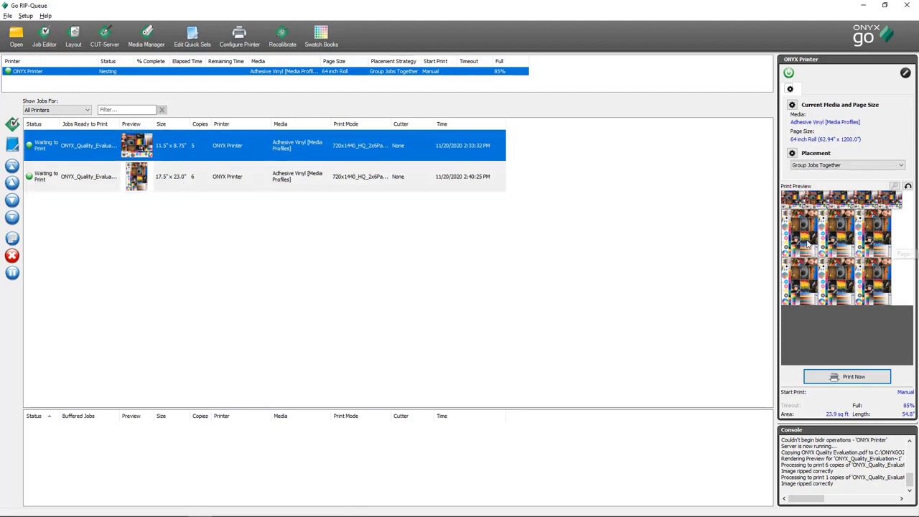
# - Print the grouped Quality Evaluation jobs with Print Now
pyautogui.click(856, 380)
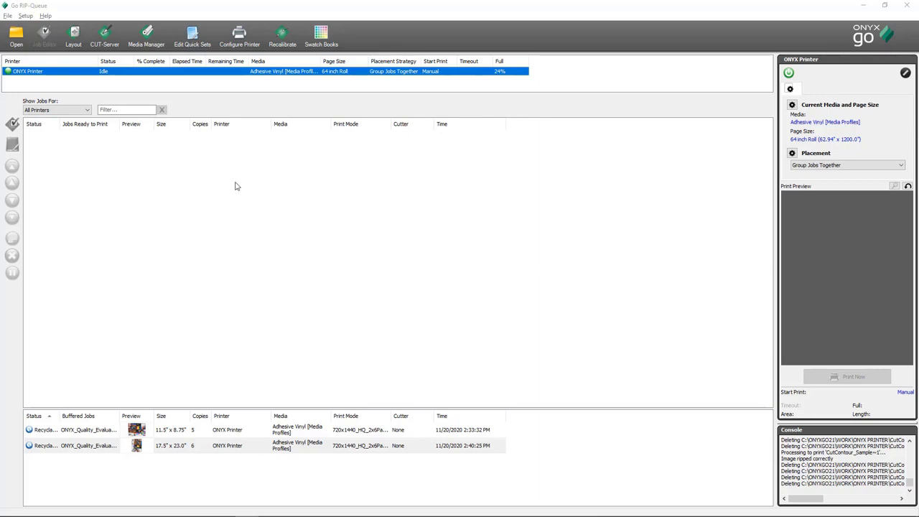
# - Load CutContour Sample.pdf from the Cutting samples folder as a new job
pyautogui.click(17, 39)
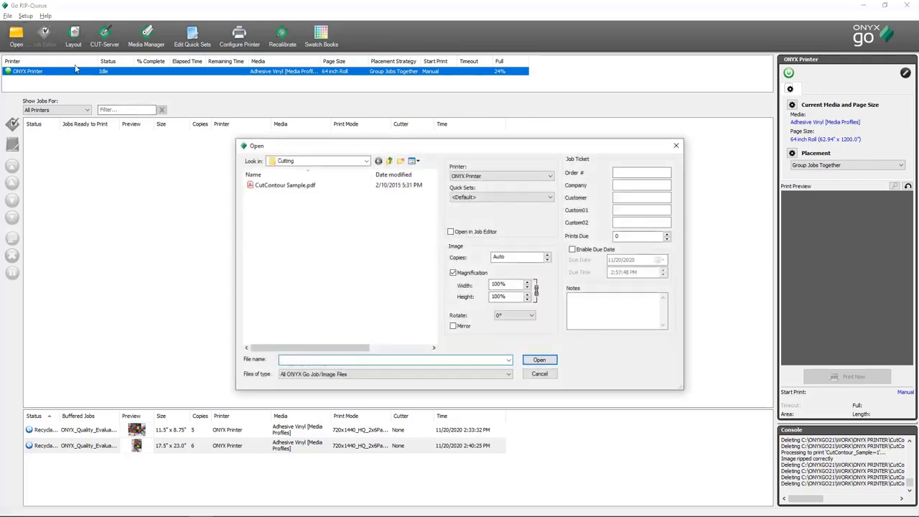
pyautogui.click(389, 162)
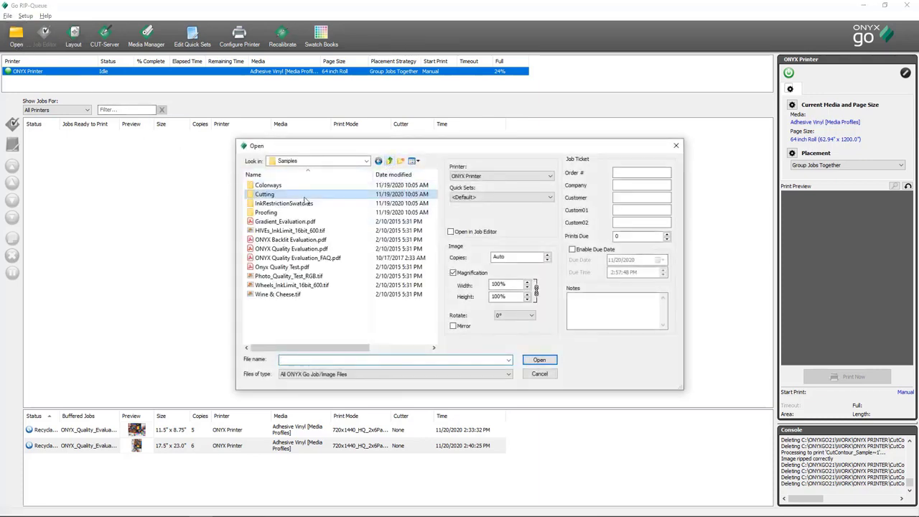
pyautogui.doubleClick(308, 204)
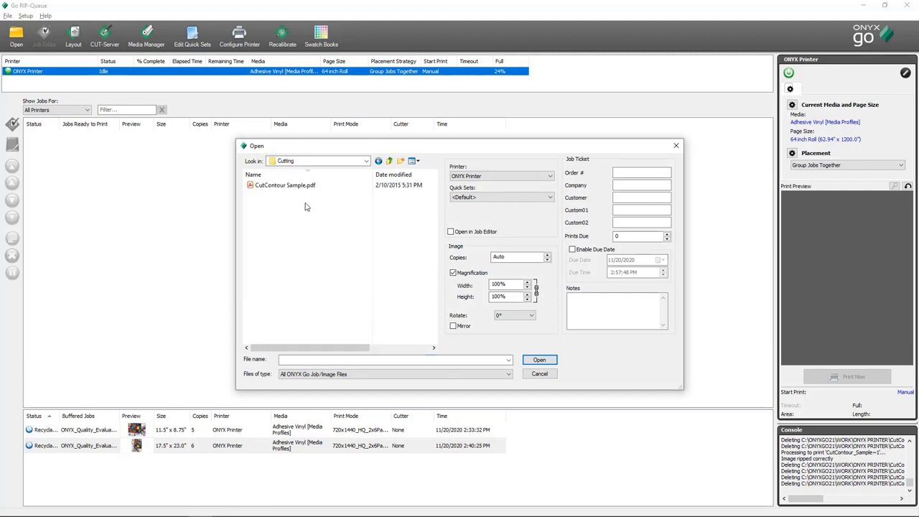
pyautogui.click(309, 188)
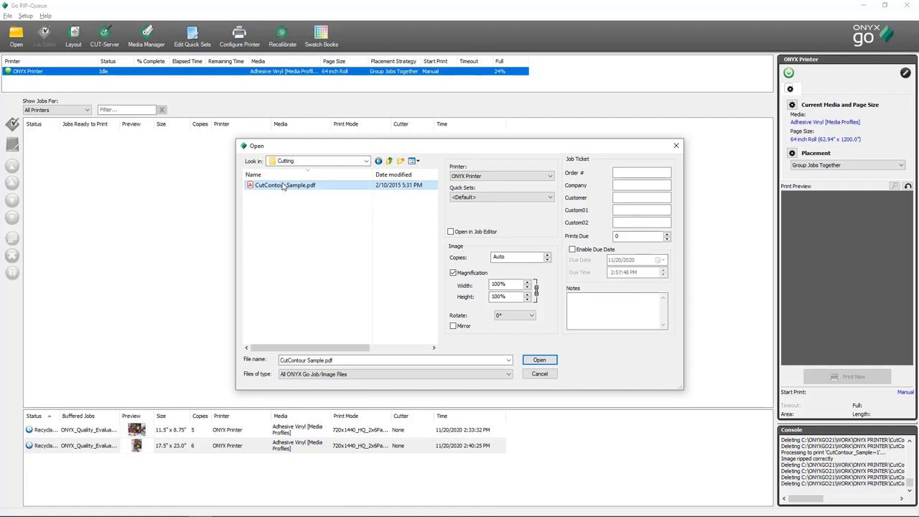
pyautogui.click(539, 360)
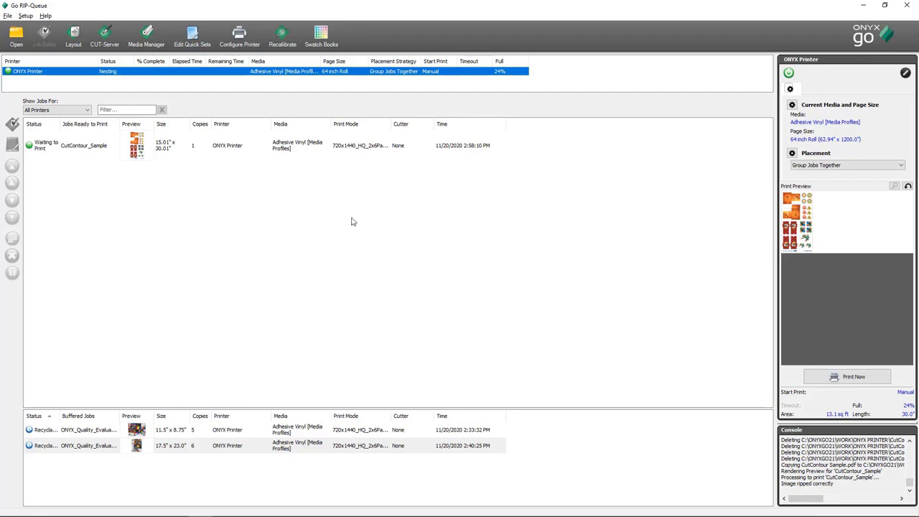
# - Open the CutContour_Sample job in Job Editor
pyautogui.click(290, 156)
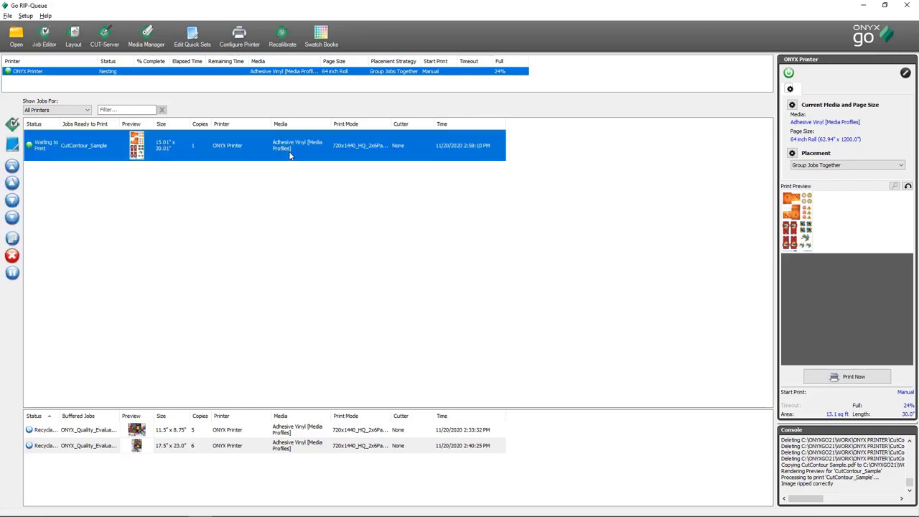
pyautogui.rightClick(290, 156)
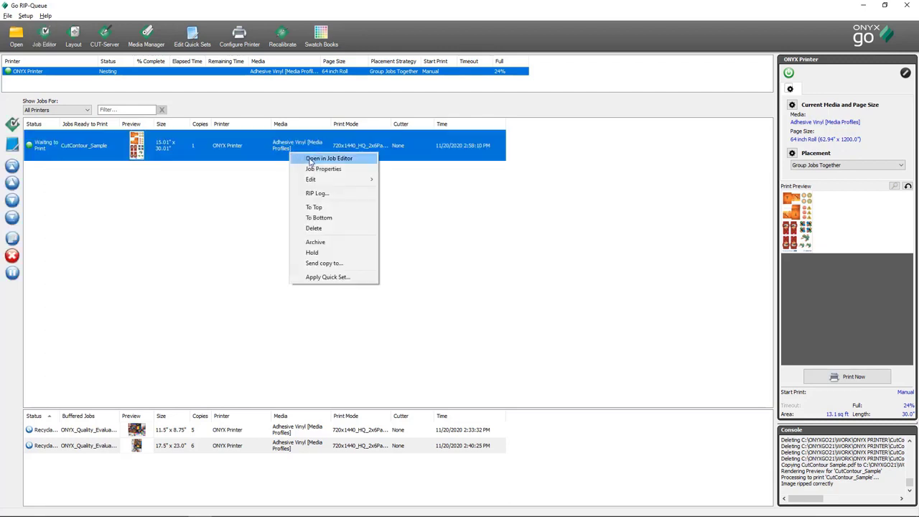
pyautogui.click(319, 160)
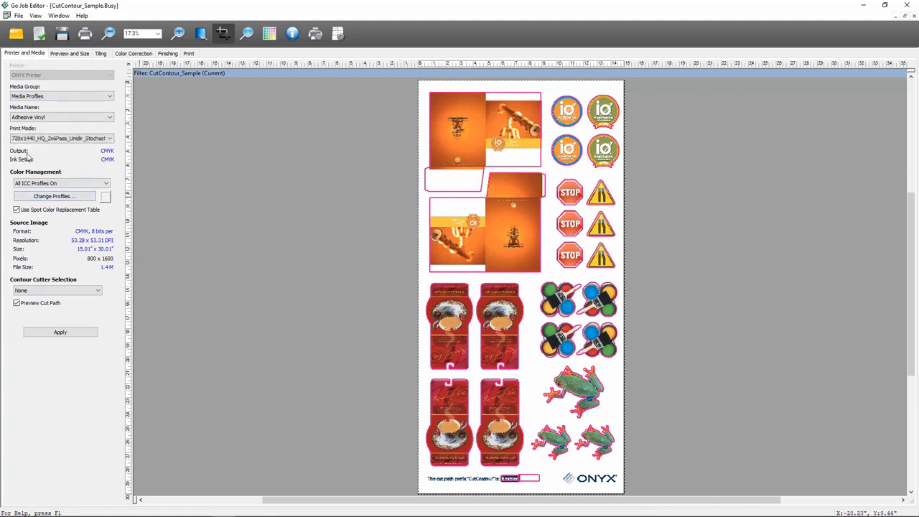
# - Set Contour Cutter Selection to Graphtec Cutter and submit the job back to the queue
pyautogui.click(16, 303)
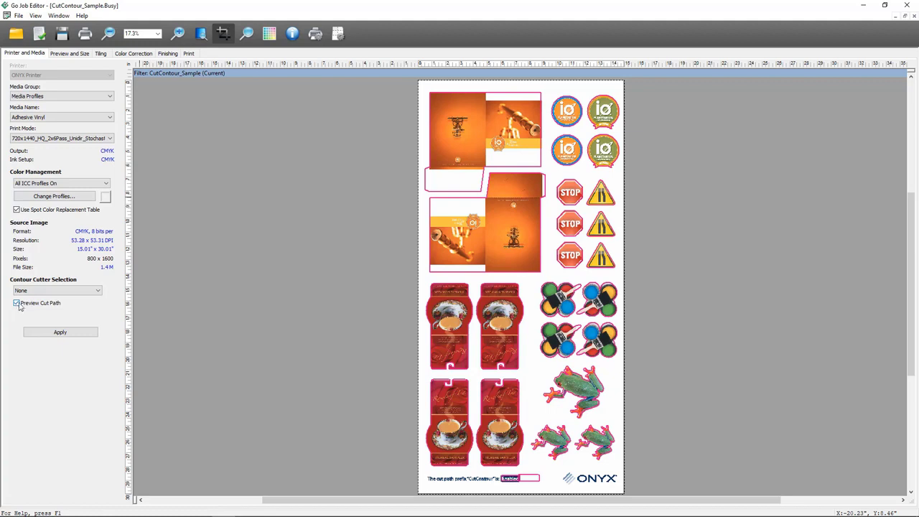
pyautogui.click(85, 290)
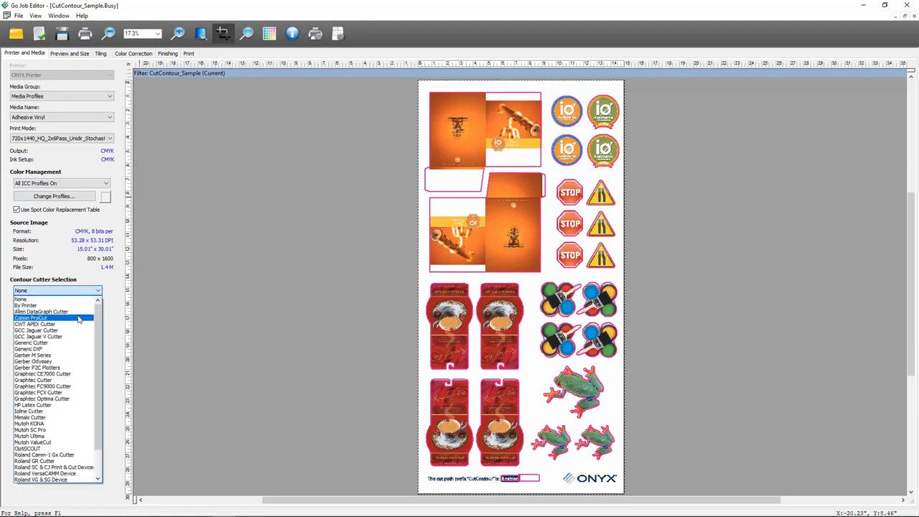
pyautogui.click(64, 381)
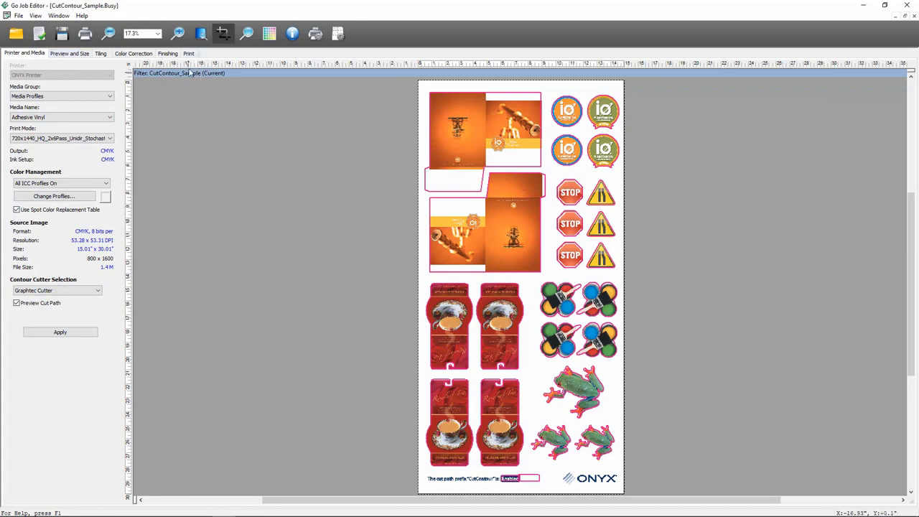
pyautogui.click(188, 54)
pyautogui.click(89, 260)
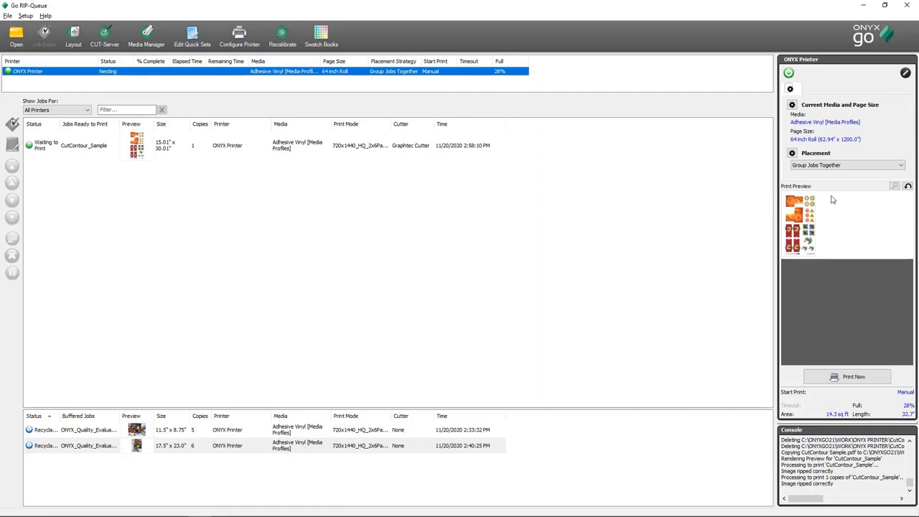
# - Check the CutContour_Sample layout in Print Preview, then print it
pyautogui.click(894, 186)
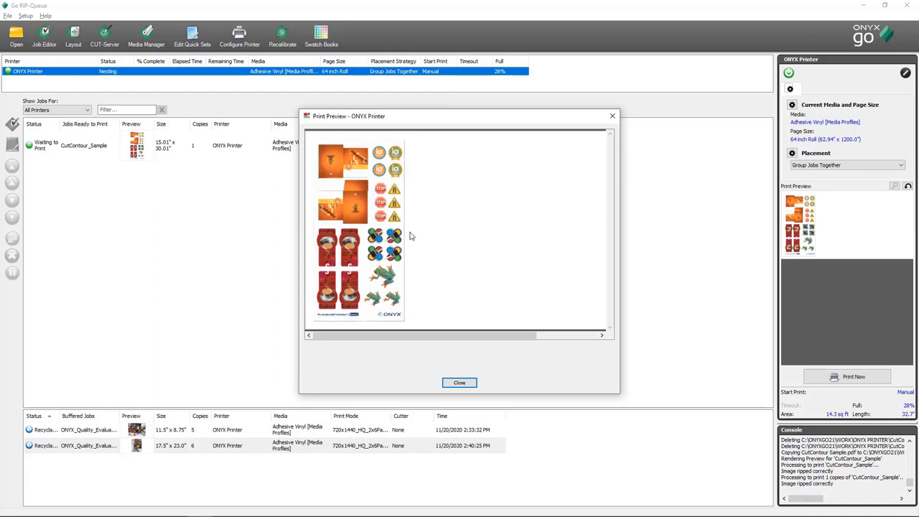
pyautogui.click(458, 384)
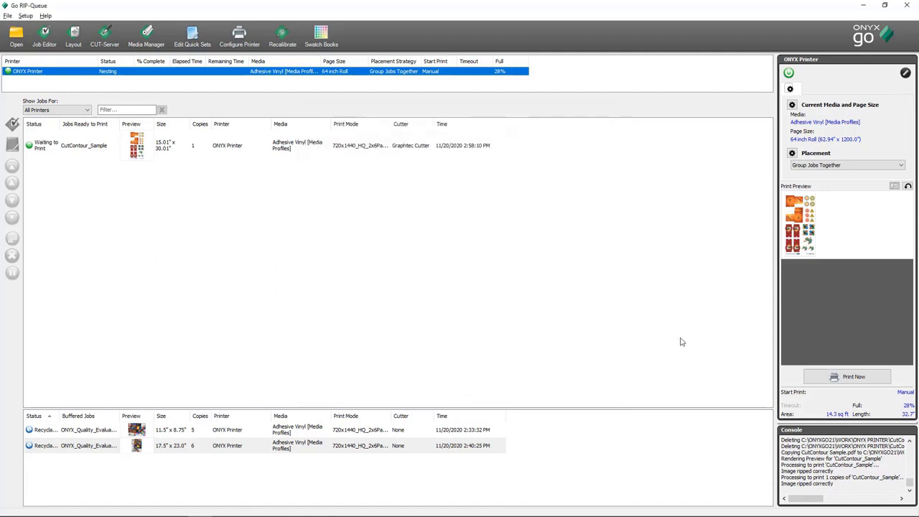
pyautogui.click(831, 377)
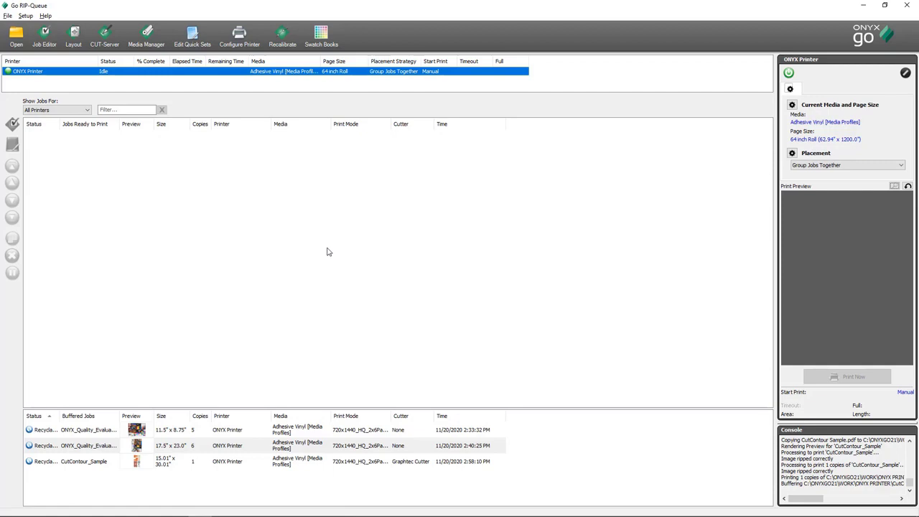
# - Start CUT-Server, add a Graphtec FC7000 cutter, and load the CutContour job's 17.7" x 32.7" cut paths
pyautogui.click(106, 37)
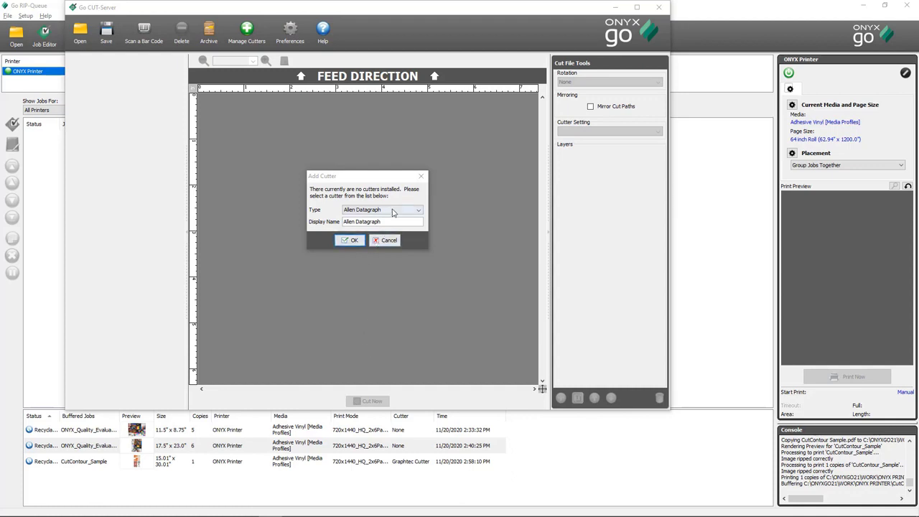
pyautogui.click(392, 211)
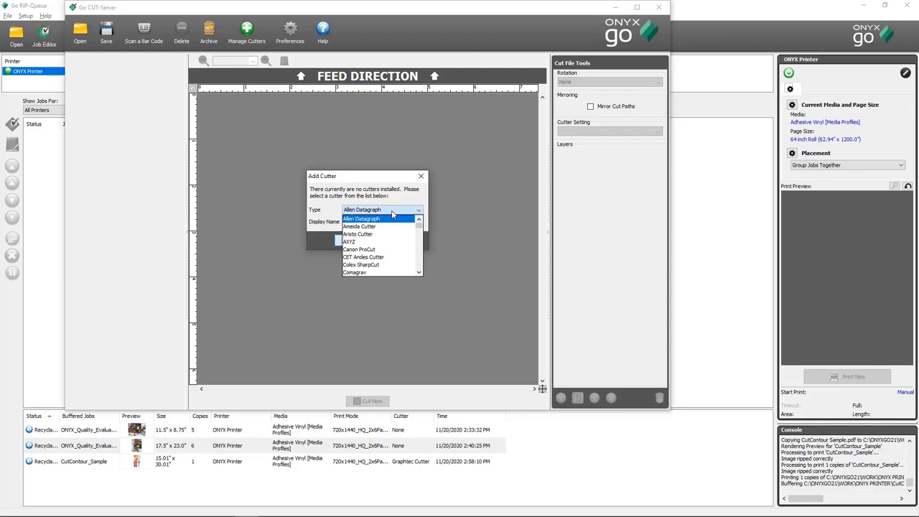
pyautogui.scroll(-10, 386, 251)
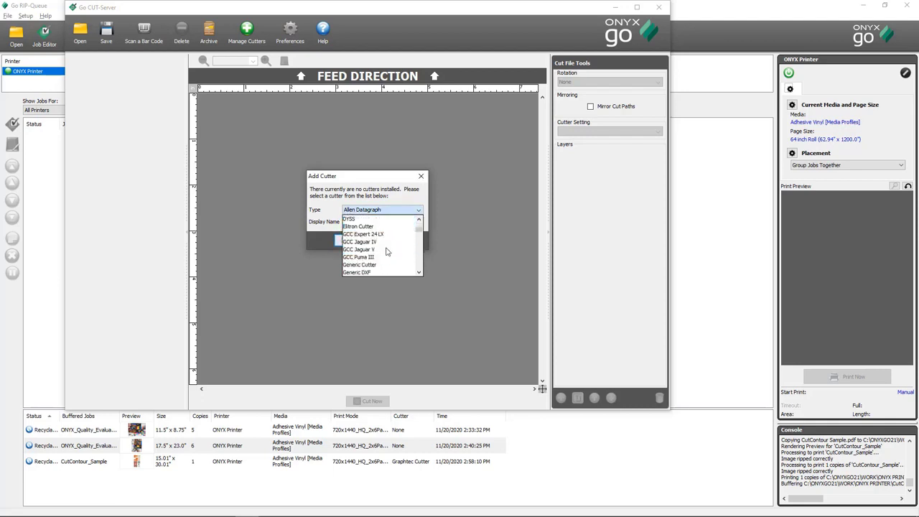
pyautogui.scroll(-5, 387, 251)
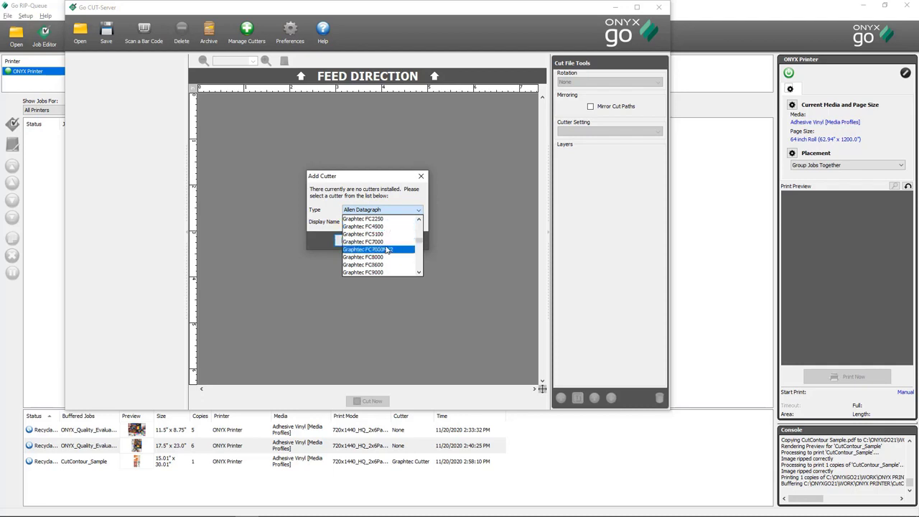
pyautogui.click(381, 264)
pyautogui.click(351, 239)
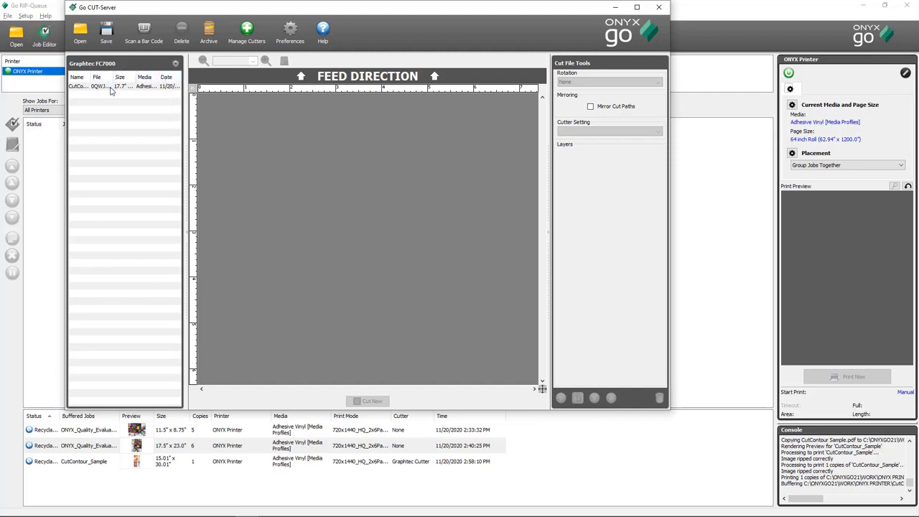
pyautogui.click(111, 87)
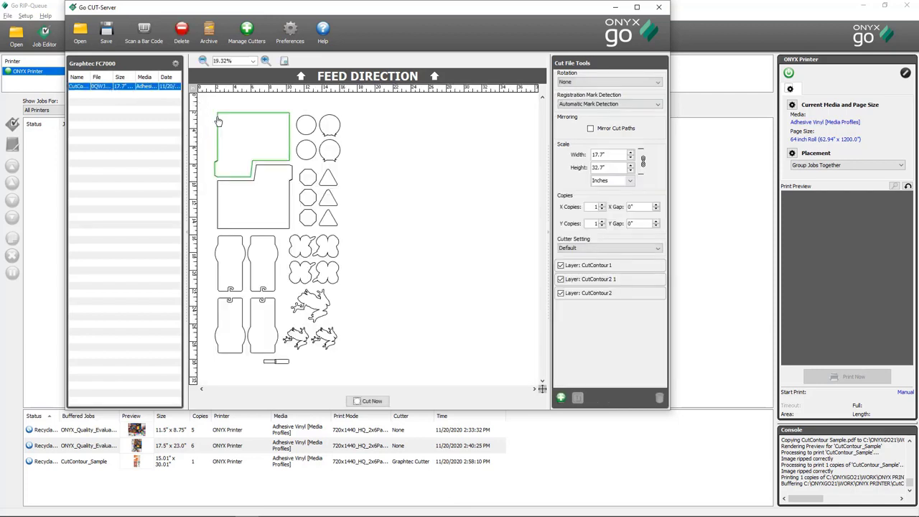
# - Change the Graphtec FC7000 port from Cut To File to USB, then reselect the CutContour job
pyautogui.click(176, 65)
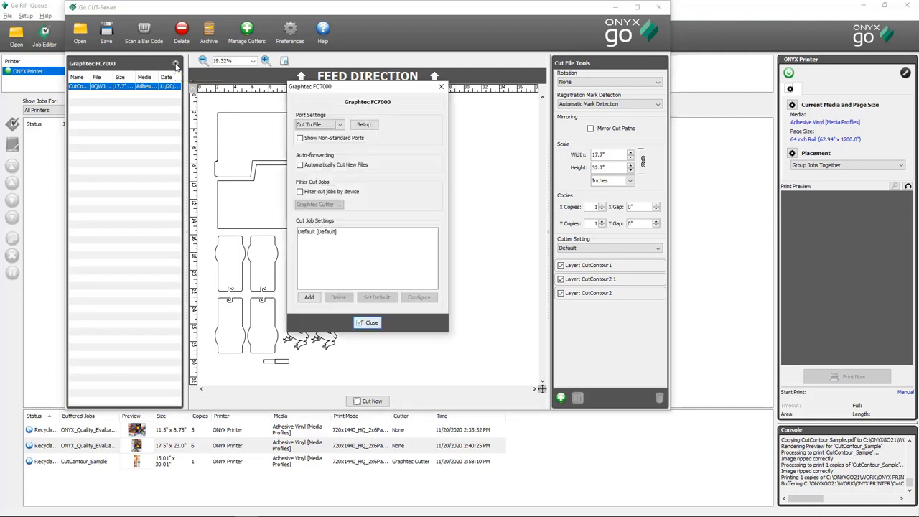
pyautogui.click(340, 125)
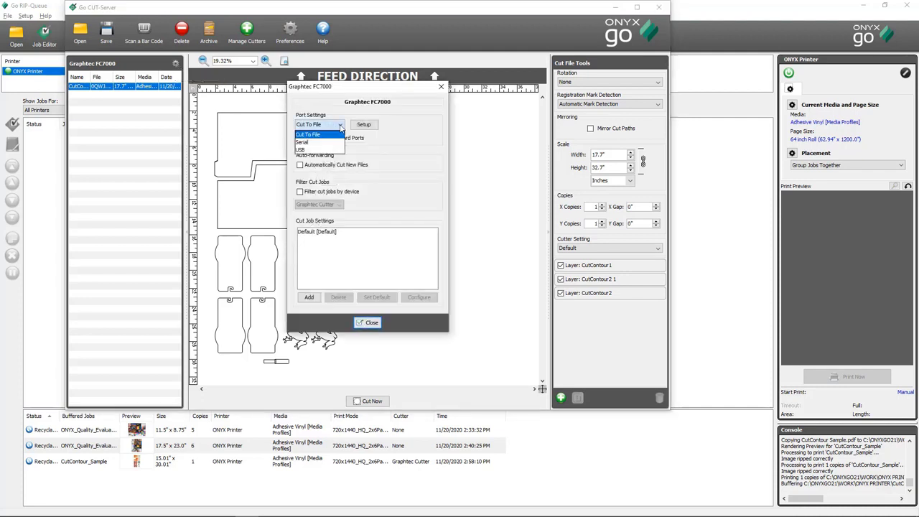
pyautogui.click(313, 150)
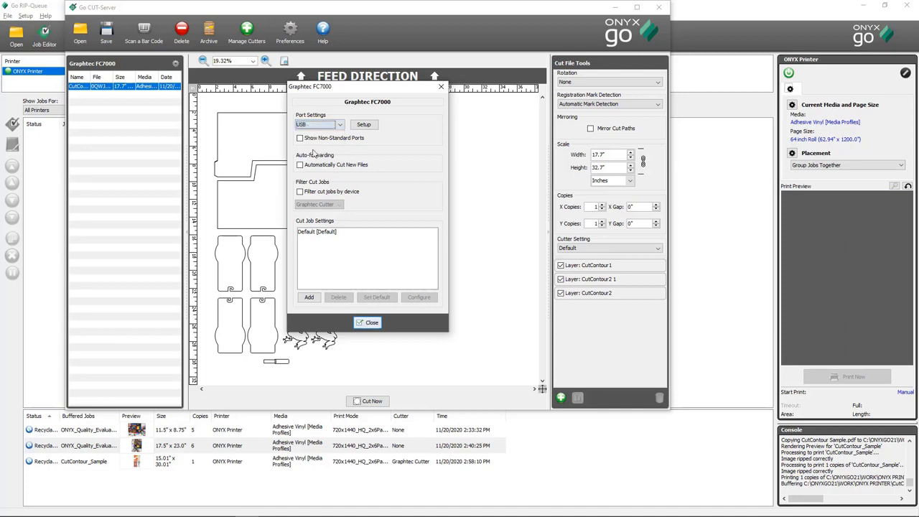
pyautogui.click(370, 323)
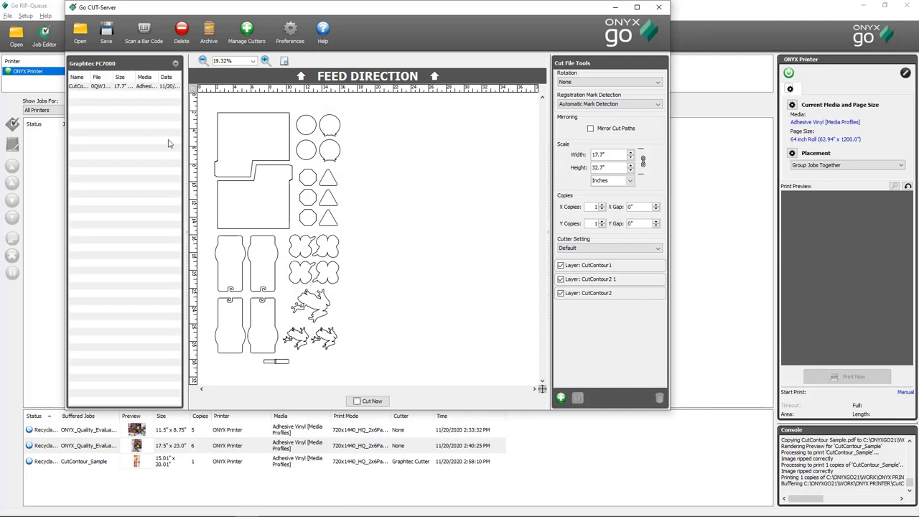
pyautogui.click(113, 86)
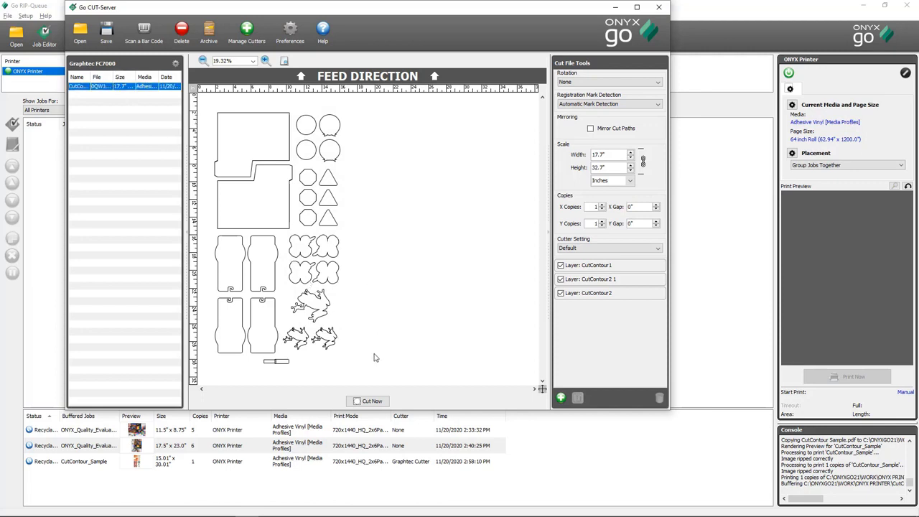